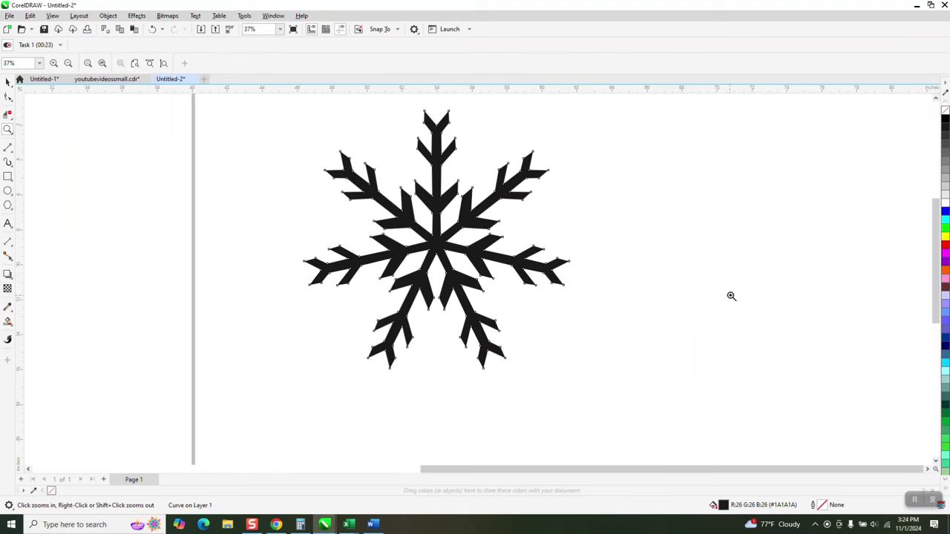
- Zoom in on the snowflake and place a text cursor above it for the text abcdefghi
scroll(669, 290, down, 1)
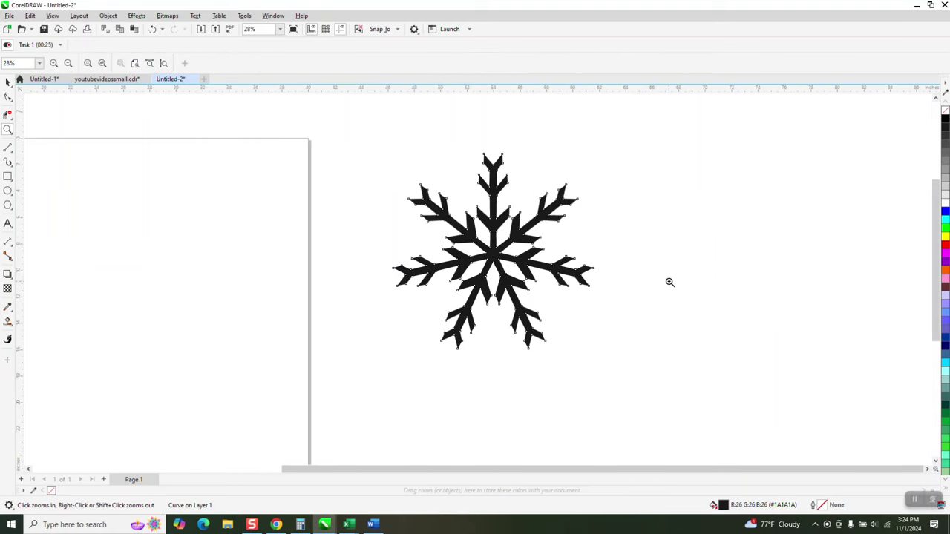
scroll(581, 233, down, 1)
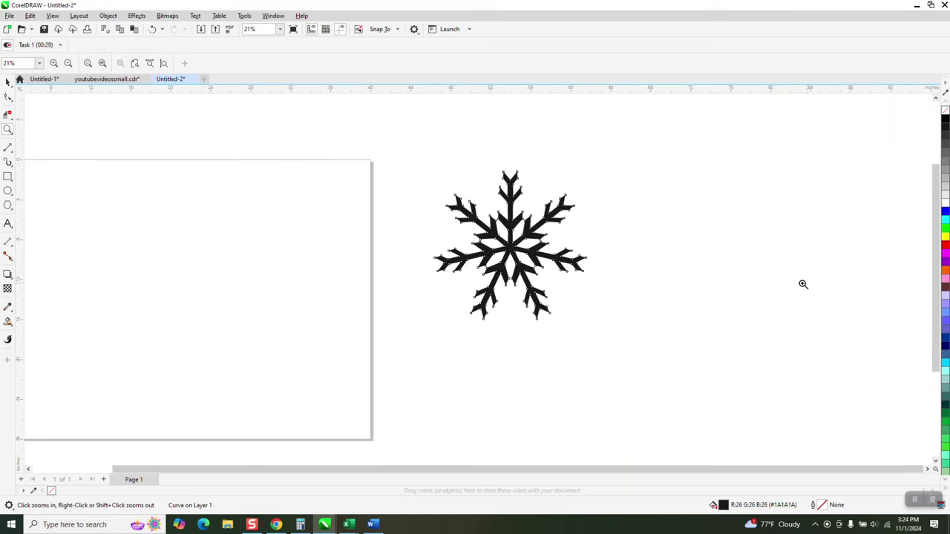
scroll(566, 263, down, 1)
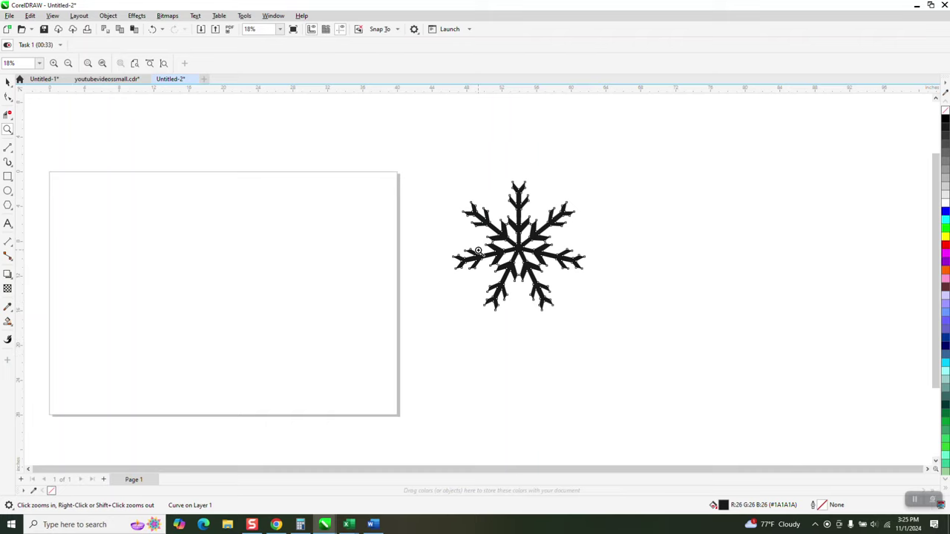
drag(441, 174, 604, 322)
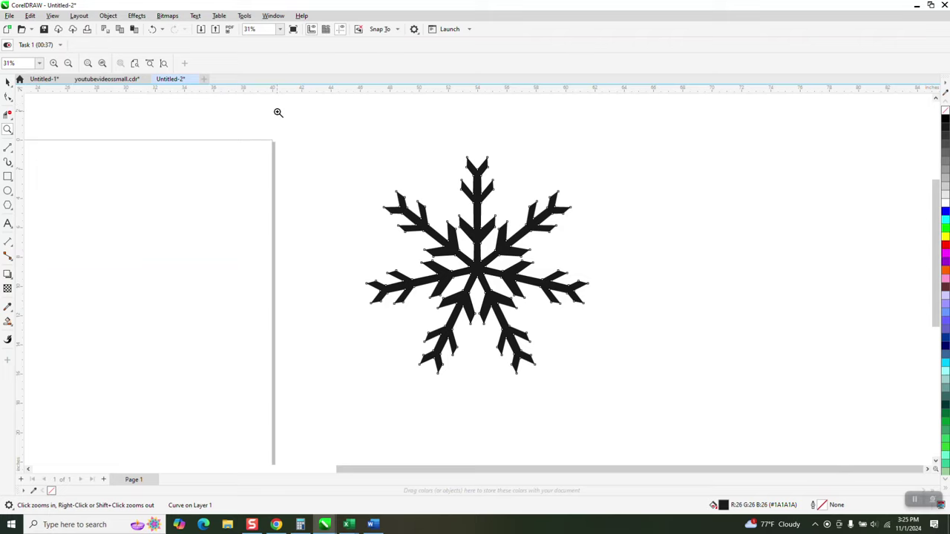
scroll(322, 157, down, 2)
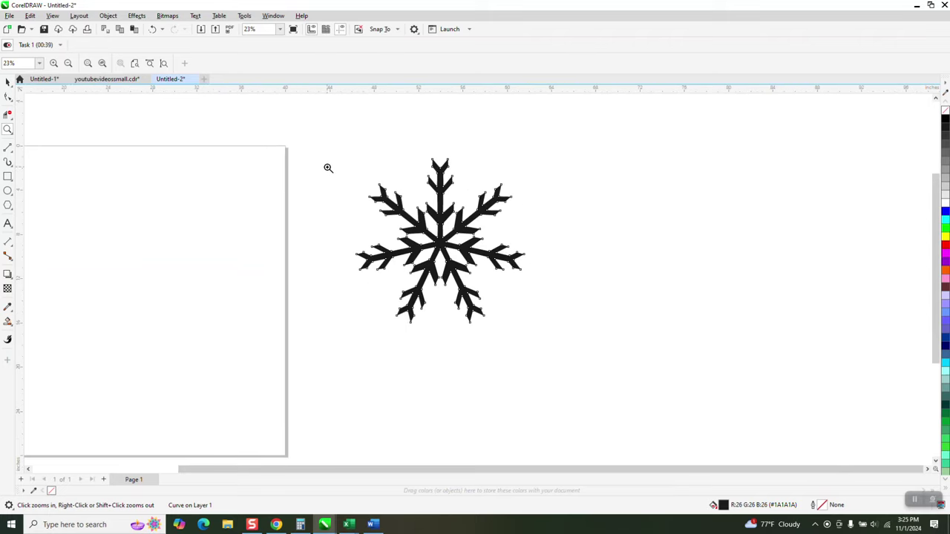
click(8, 223)
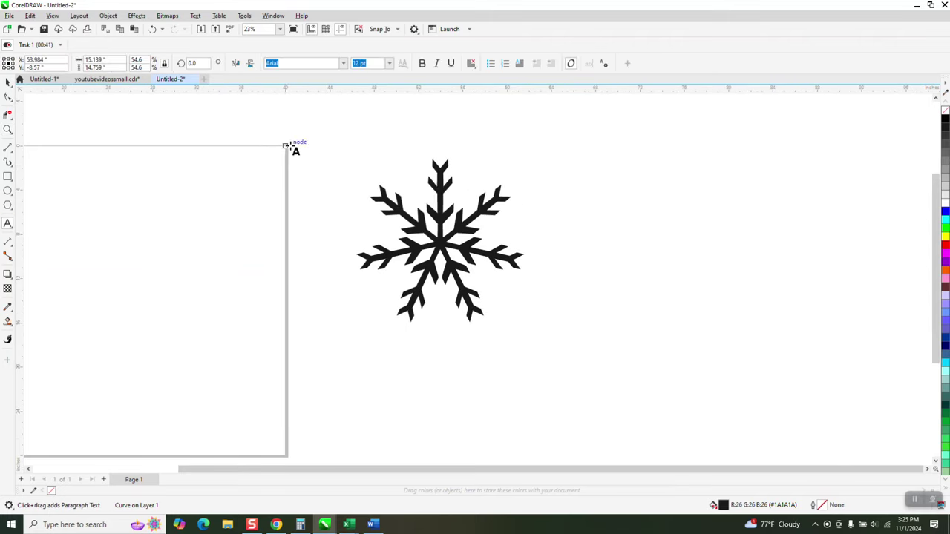
click(334, 126)
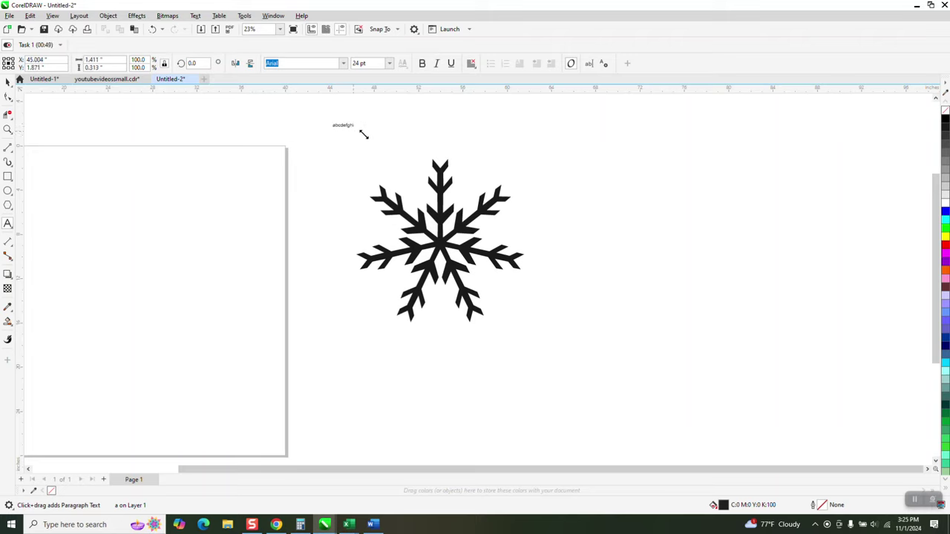
- Set the abcdefghi text's font to WWFlakes by searching 'ww' in the font list
click(344, 63)
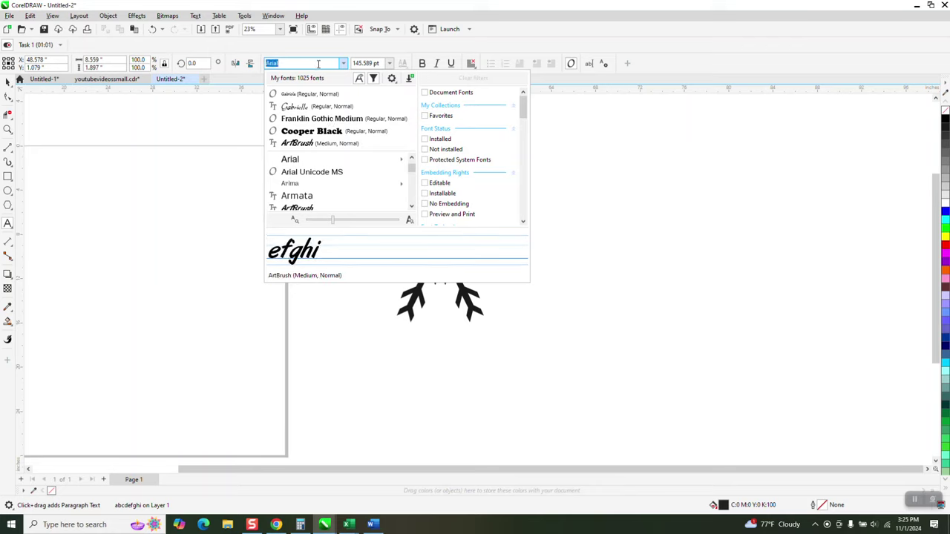
scroll(380, 157, down, 20)
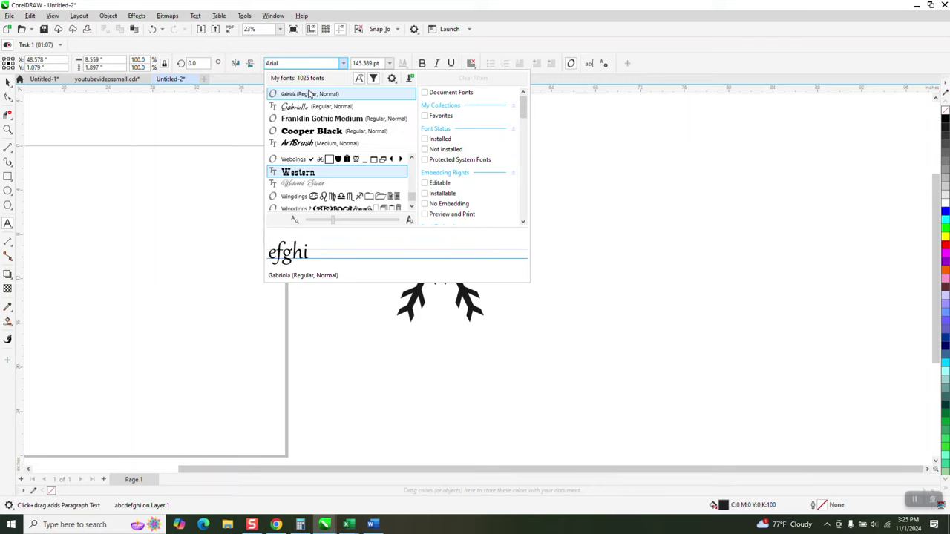
click(294, 64)
text(ww)
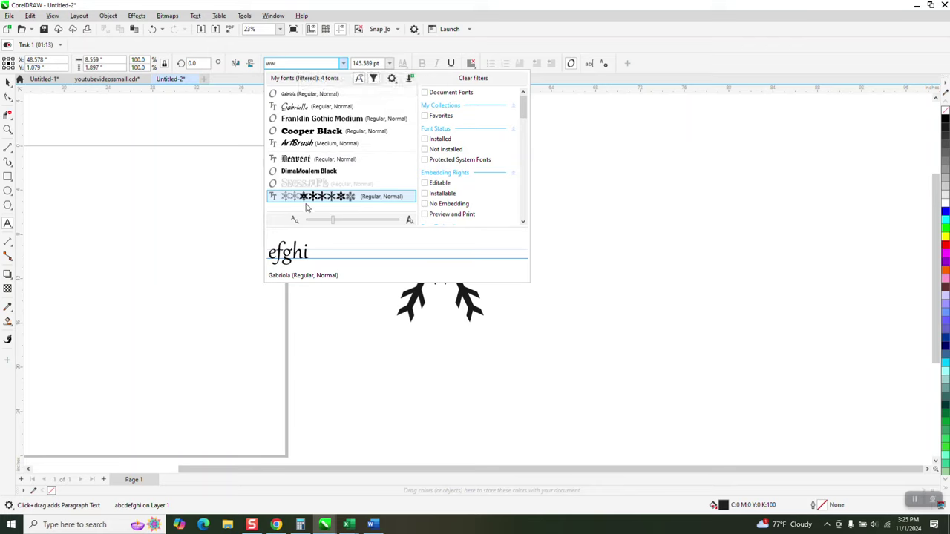
click(307, 198)
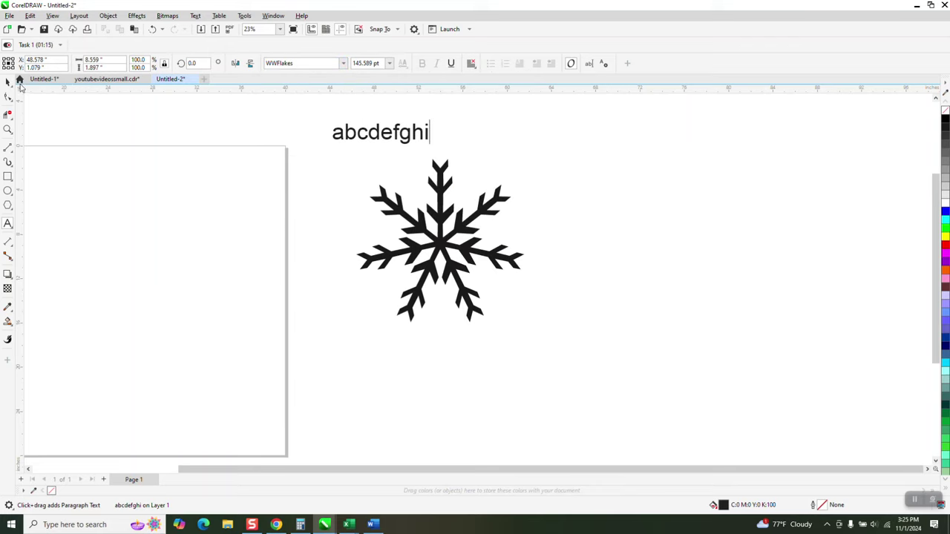
- Select the abcdefghi text and apply the WWFlakes font to it
click(7, 82)
click(345, 63)
click(309, 94)
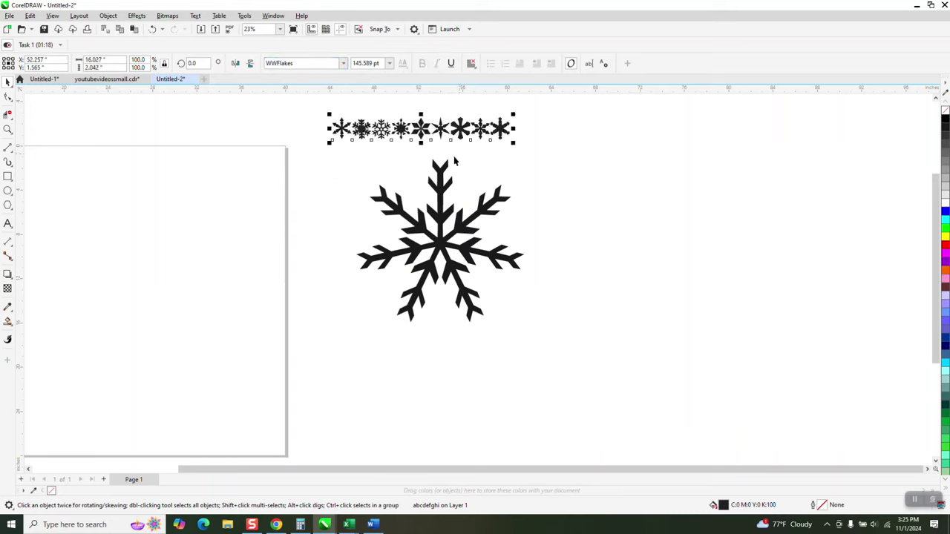
- Zoom in to inspect the last glyphs and the second to fourth snowflakes
click(8, 129)
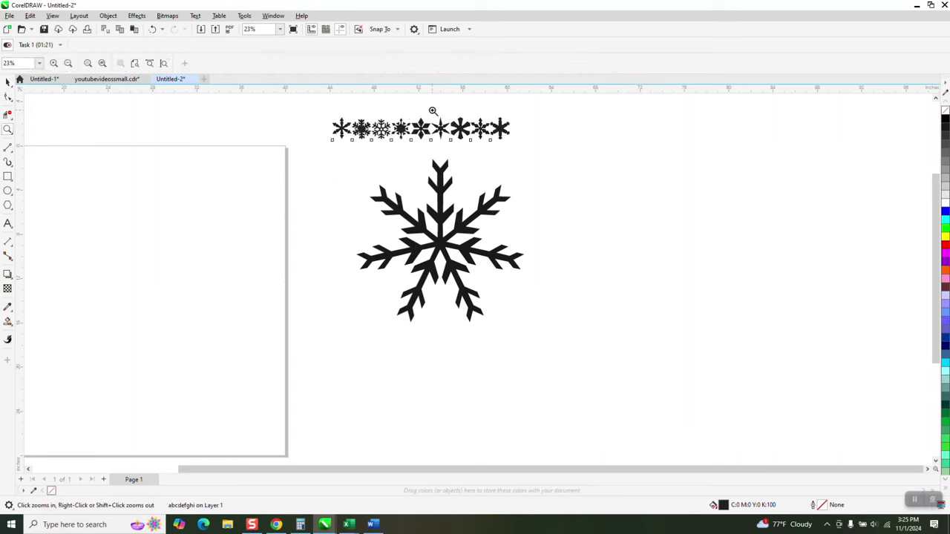
drag(462, 137, 549, 159)
scroll(547, 164, down, 4)
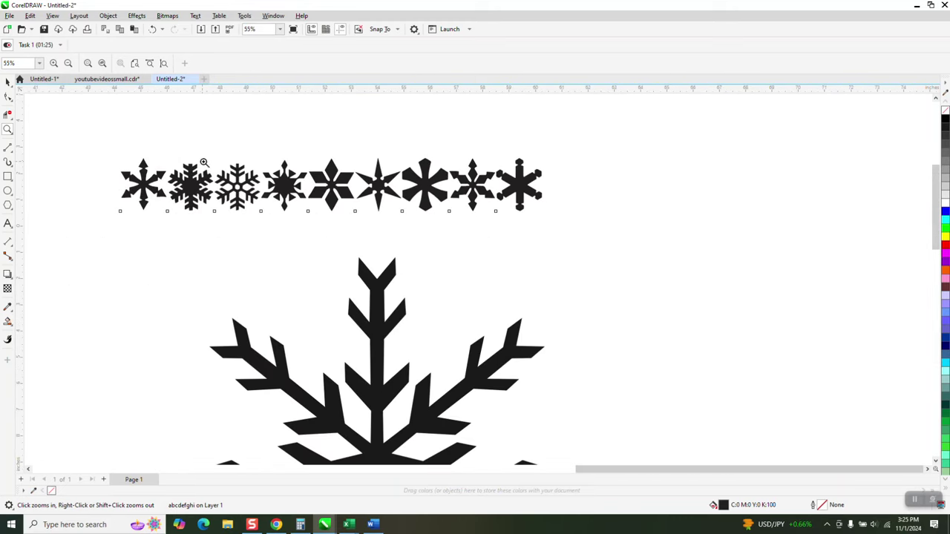
drag(275, 208, 195, 171)
scroll(410, 176, down, 1)
scroll(429, 209, down, 1)
scroll(431, 205, down, 4)
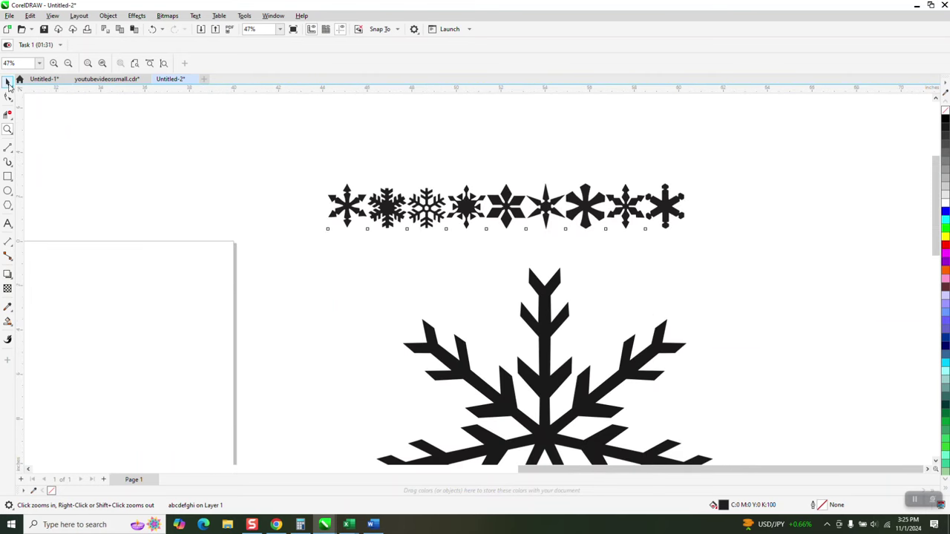
- Select the snowflake text, zoom closely on the middle glyphs, then zoom back out
click(8, 82)
click(399, 205)
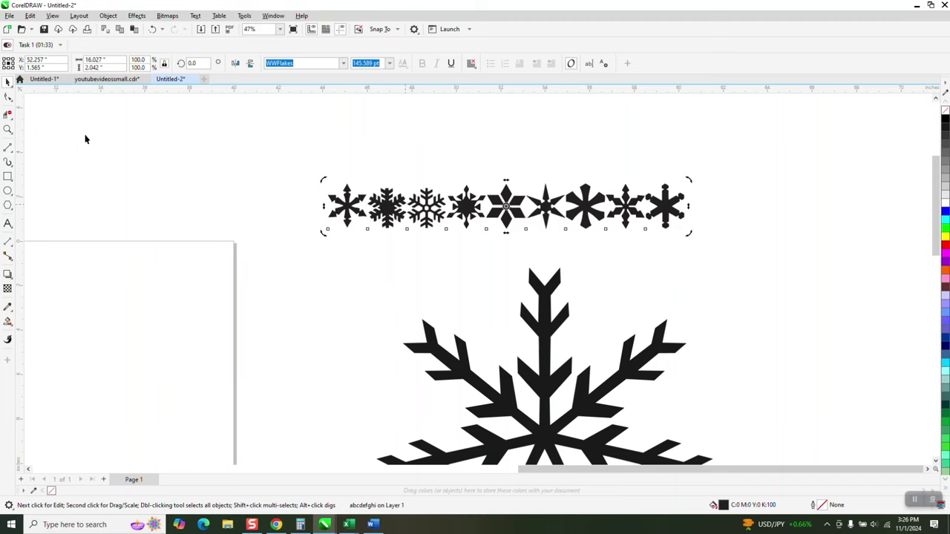
click(8, 126)
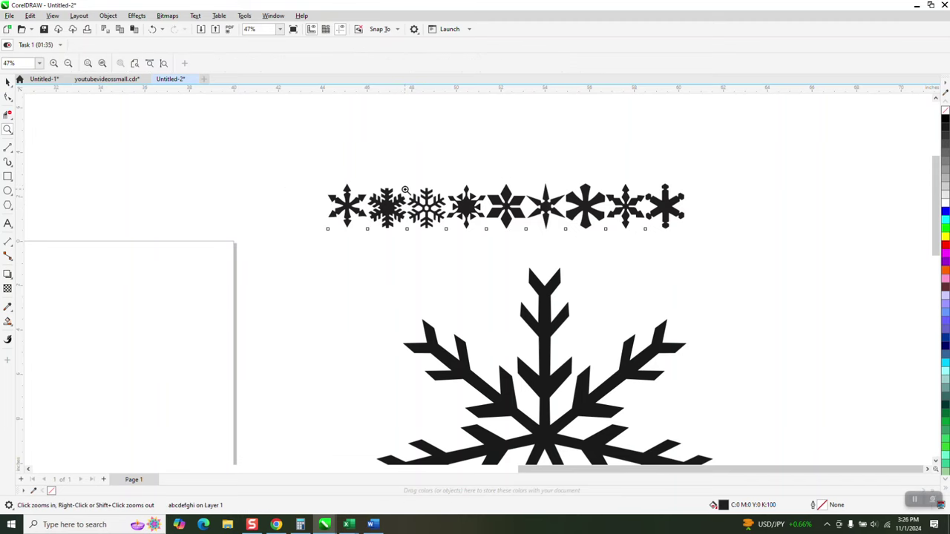
drag(407, 191, 463, 231)
drag(473, 147, 490, 252)
right_click(477, 179)
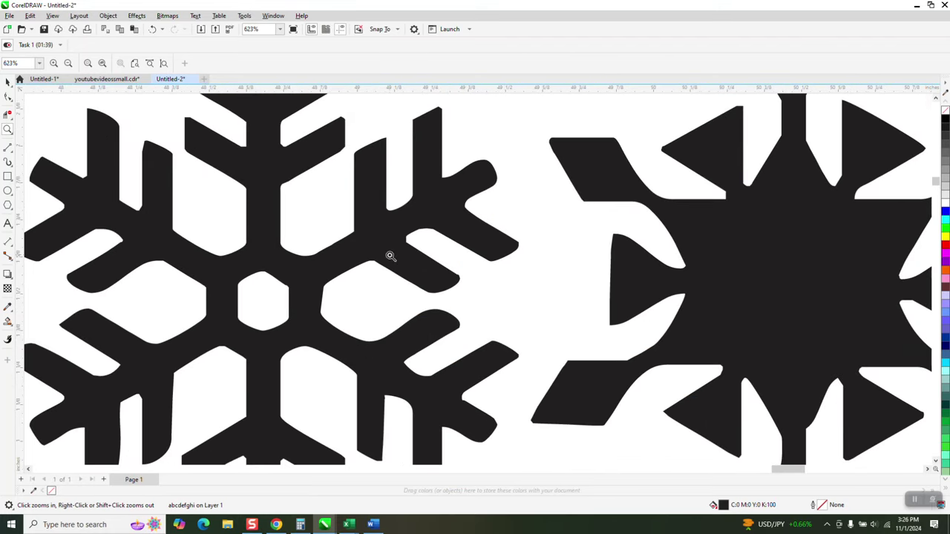
right_click(279, 246)
right_click(35, 165)
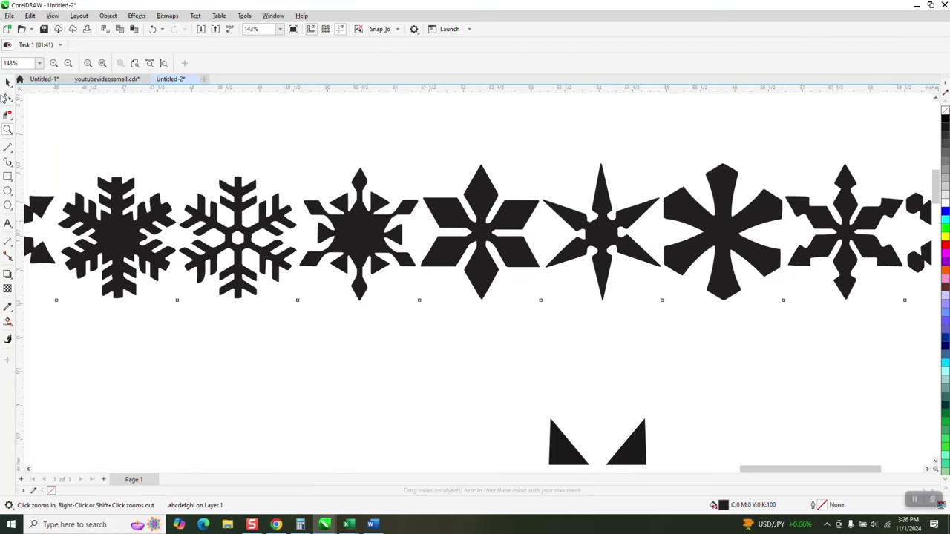
click(7, 82)
scroll(405, 190, down, 10)
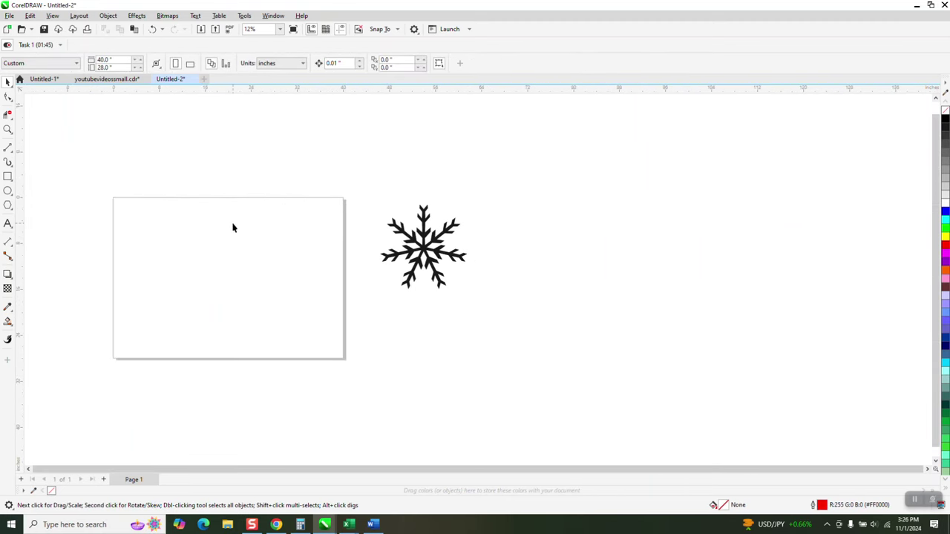
- Create a new symmetry via Object > Symmetry and drag its axis into the page
click(108, 16)
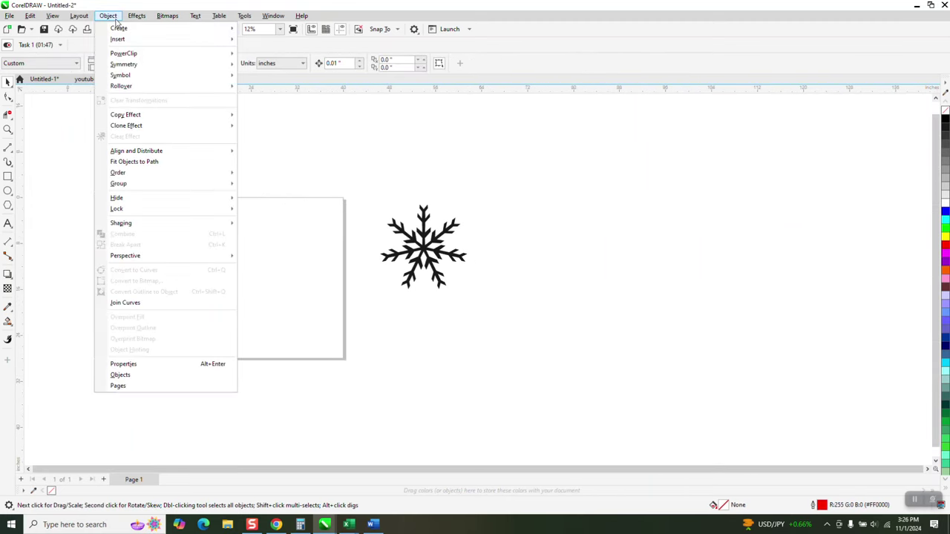
mouse_move(134, 77)
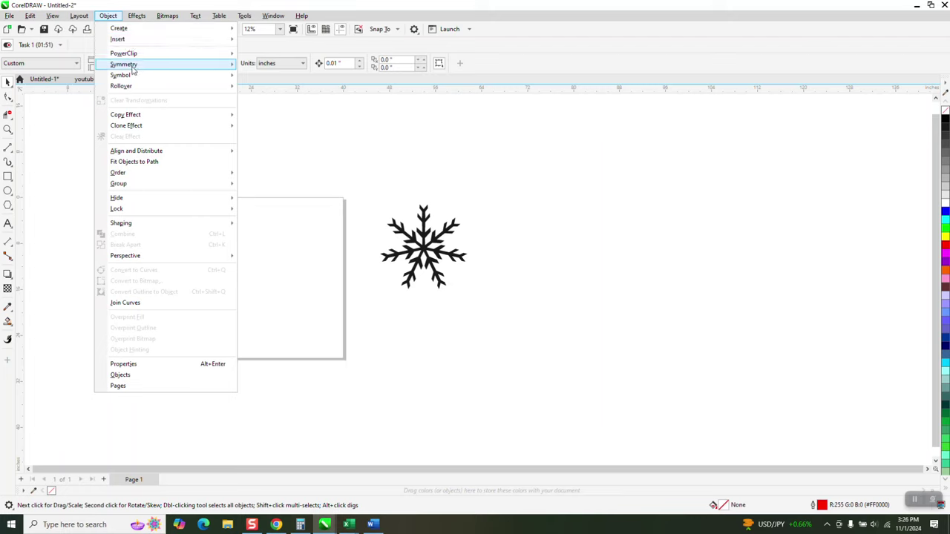
click(282, 65)
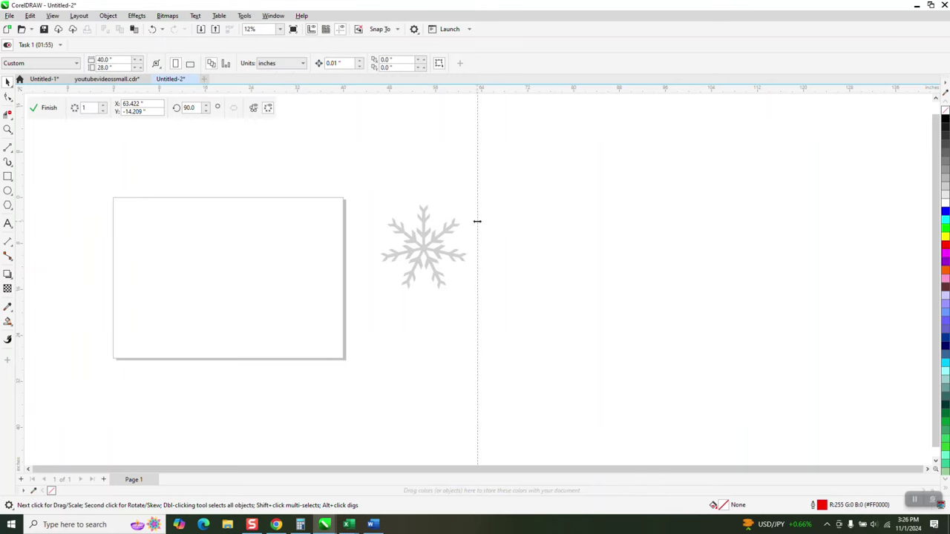
drag(477, 221, 229, 258)
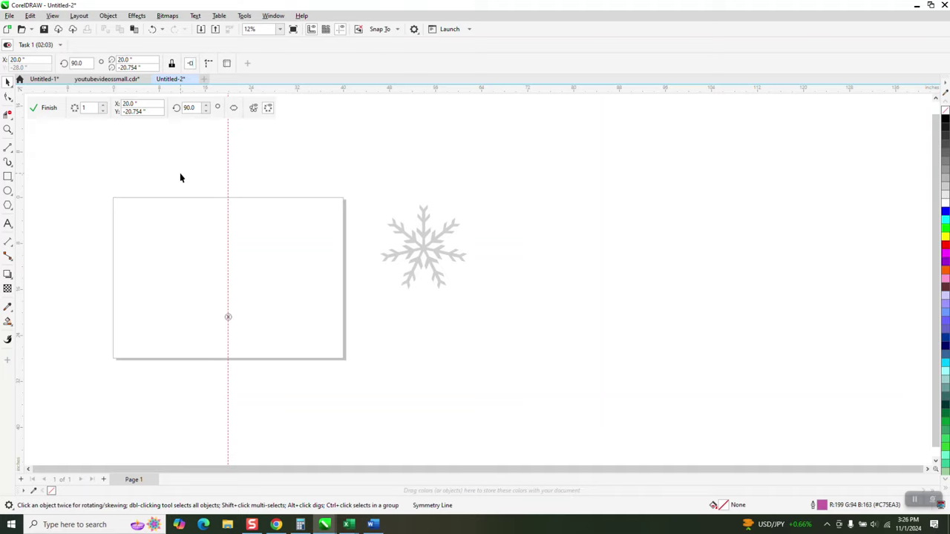
- Raise the symmetry's mirror lines to 5
click(104, 106)
click(104, 106)
click(104, 106)
click(104, 106)
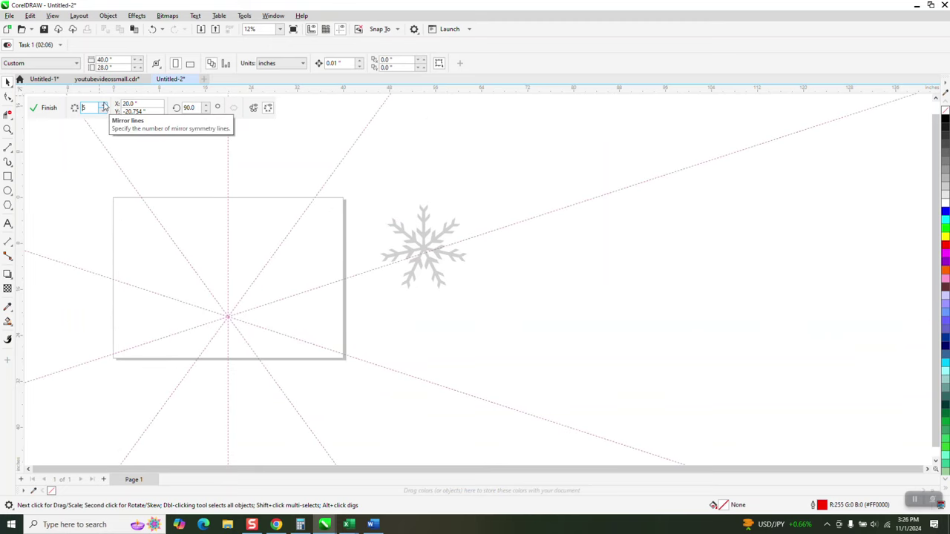
- Zoom in on the symmetry centre and draw a vertical 2-point line upward as an arm
click(8, 129)
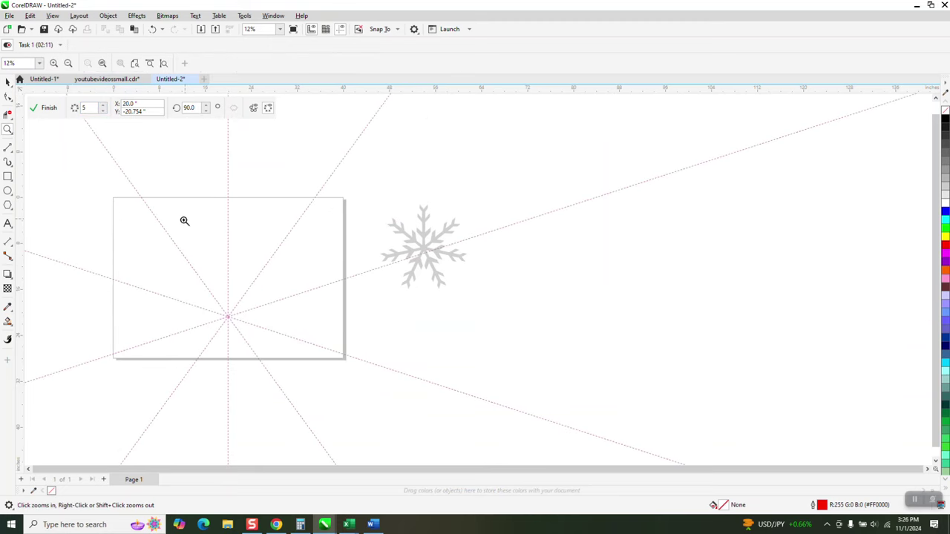
drag(185, 232, 297, 330)
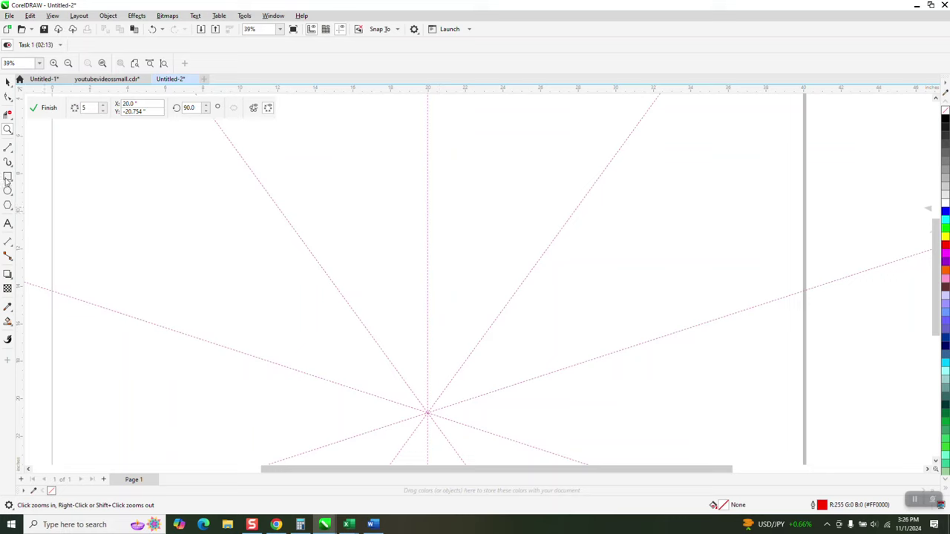
click(14, 154)
click(44, 159)
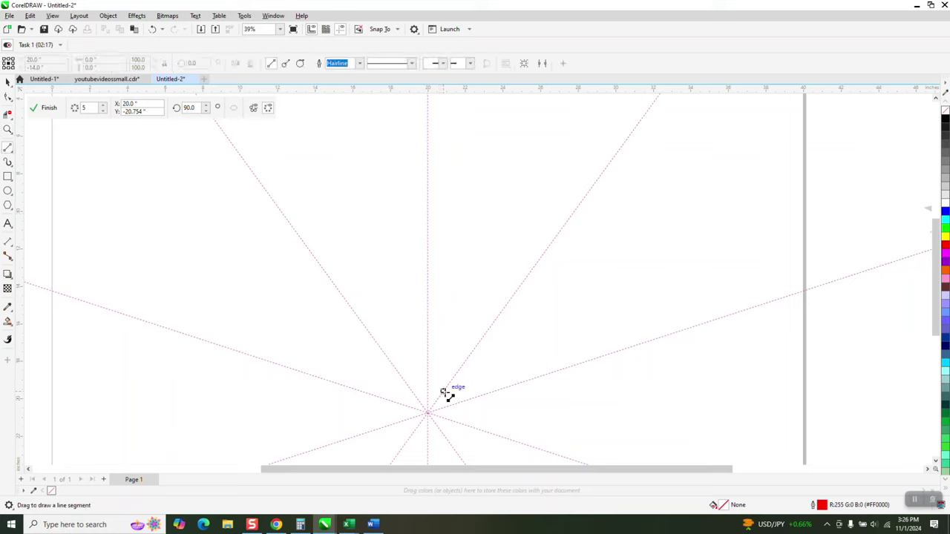
mouse_move(443, 391)
mouse_down()
mouse_move(444, 327)
mouse_move(490, 297)
mouse_move(484, 269)
mouse_move(443, 293)
mouse_move(444, 236)
mouse_move(475, 225)
mouse_move(482, 195)
mouse_move(443, 207)
mouse_move(443, 172)
mouse_move(461, 159)
mouse_move(454, 142)
mouse_move(430, 159)
mouse_move(435, 186)
mouse_move(424, 216)
mouse_up()
- Increase the mirror lines to 7 so the arm repeats seven times
scroll(363, 213, down, 1)
scroll(363, 213, down, 1)
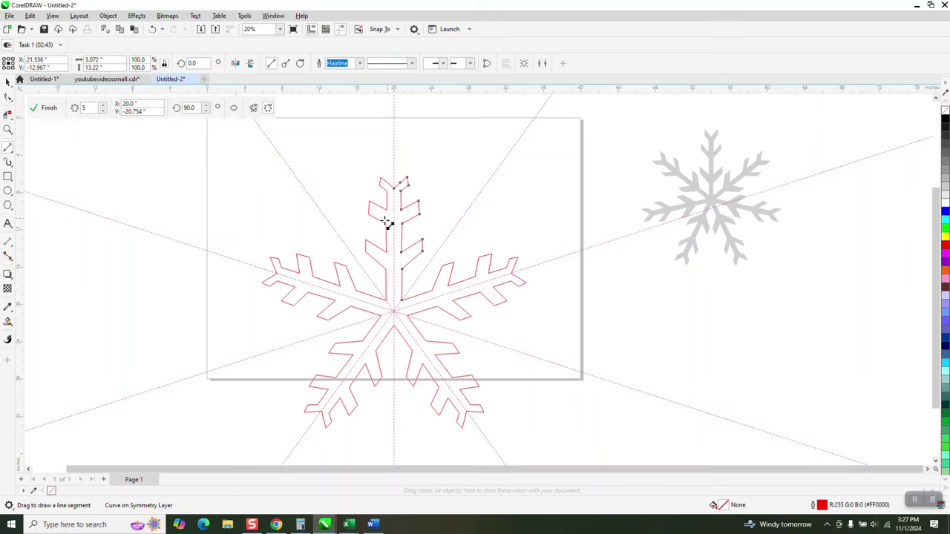
click(104, 106)
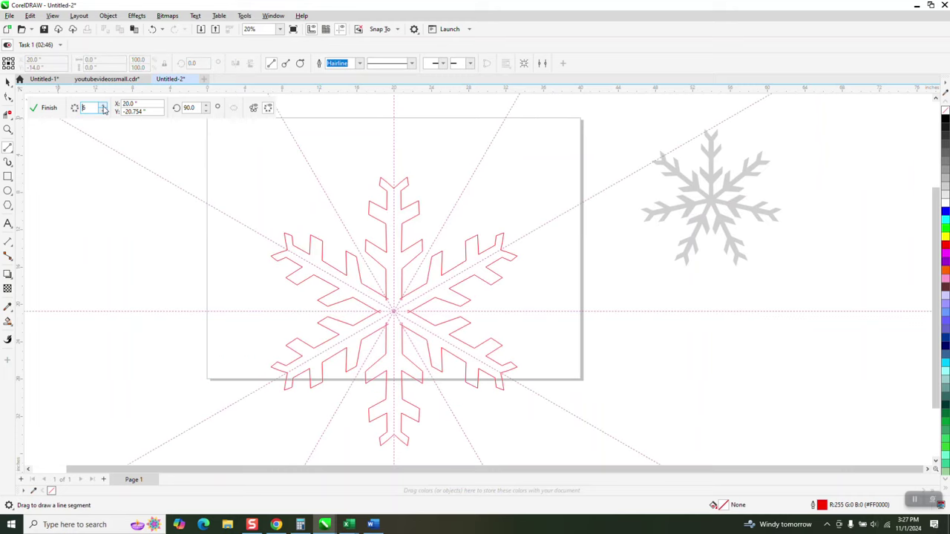
click(104, 107)
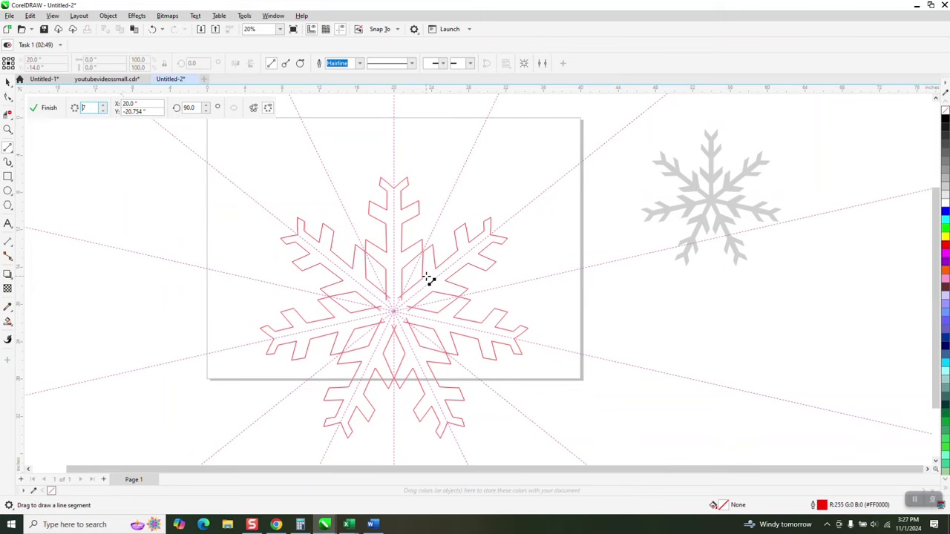
click(7, 130)
- Zoom in on the upper arm and move its side-branch nodes with the Shape tool (F10)
drag(363, 227, 472, 303)
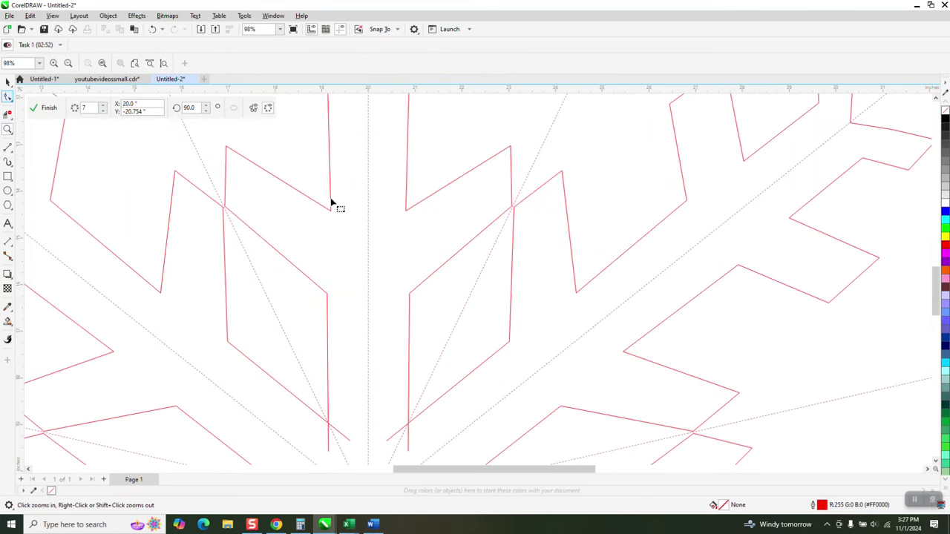
key(F10)
click(512, 199)
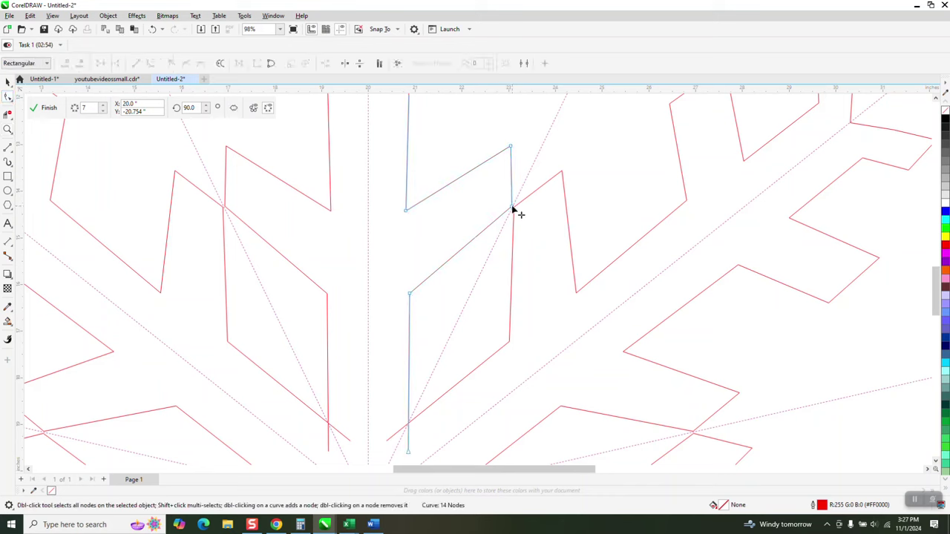
drag(512, 208, 498, 220)
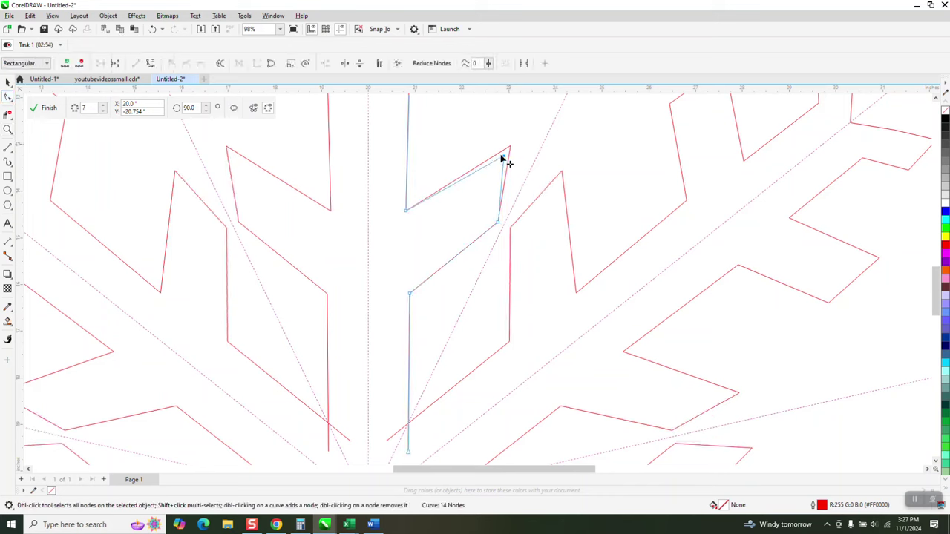
mouse_move(503, 158)
mouse_down()
mouse_move(491, 159)
mouse_move(502, 157)
mouse_up()
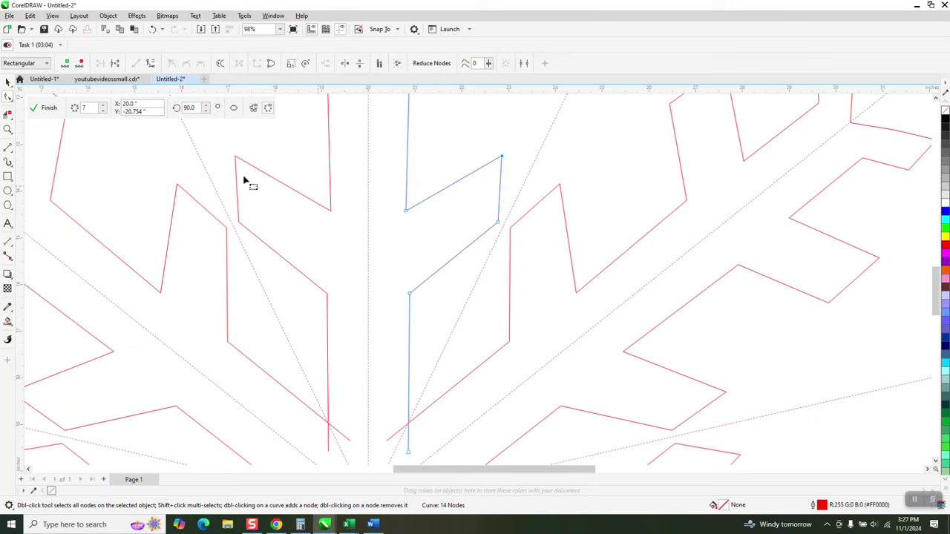
- Reshape the arm tip into a point by deleting, adding and dragging nodes
scroll(345, 278, down, 2)
scroll(323, 300, down, 1)
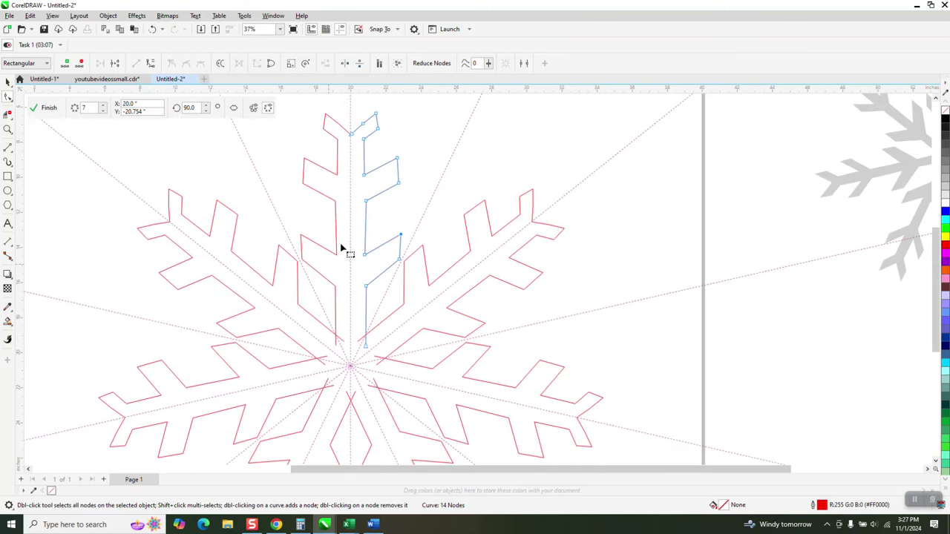
double_click(364, 126)
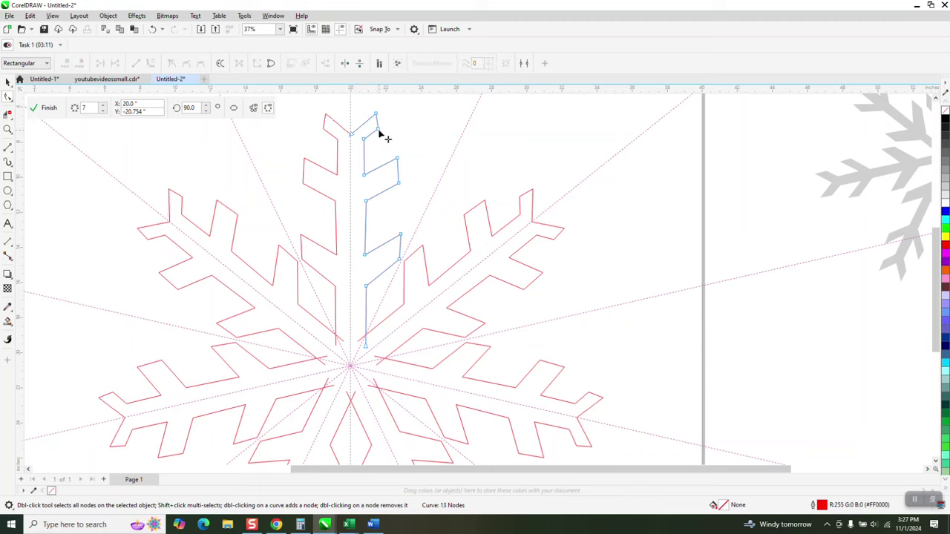
drag(379, 131, 410, 108)
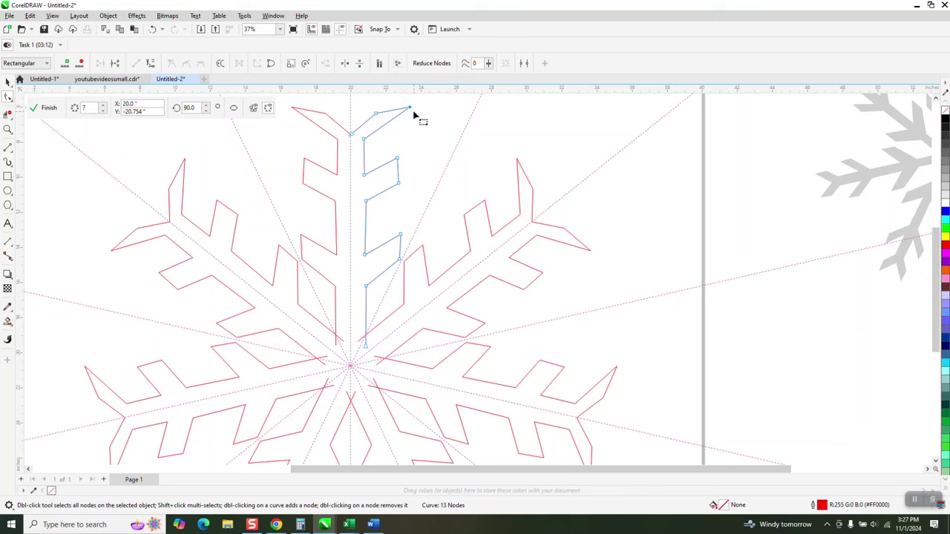
double_click(376, 116)
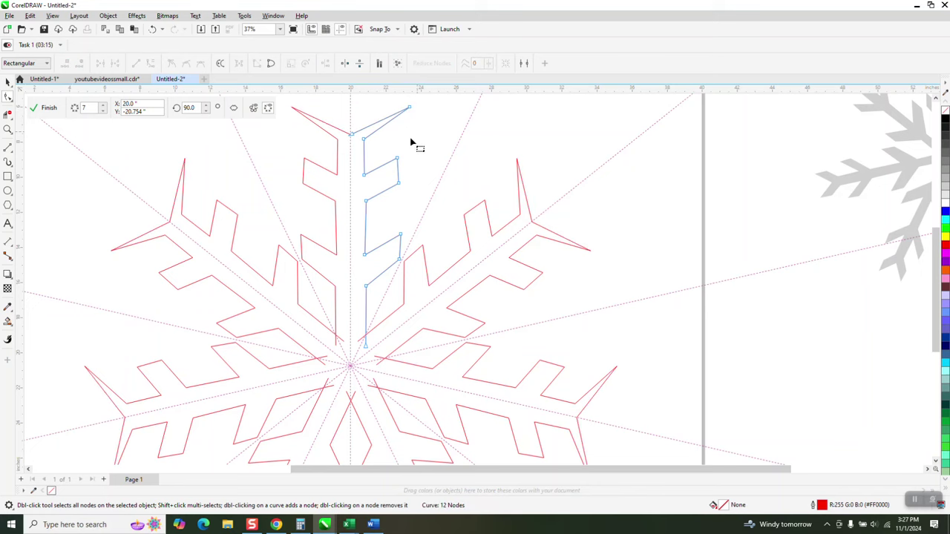
scroll(410, 149, down, 1)
scroll(406, 158, down, 1)
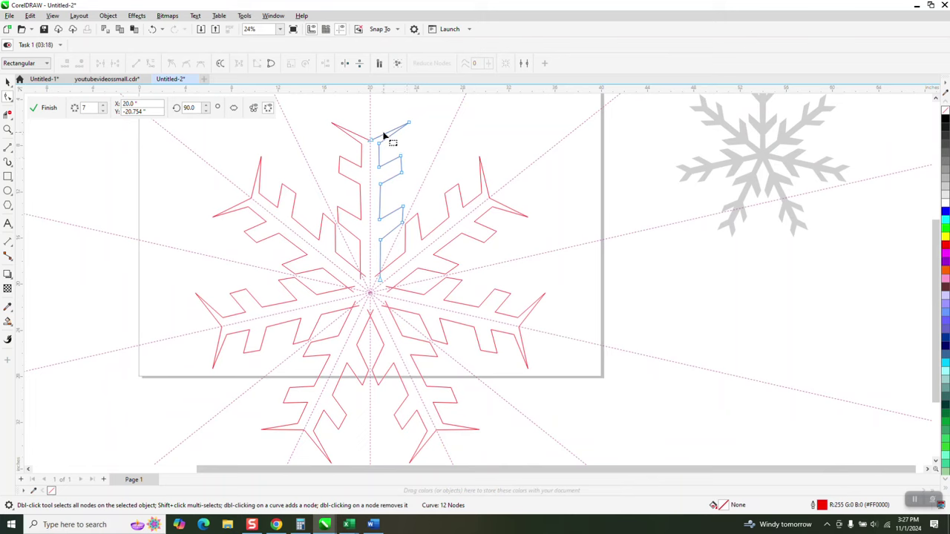
double_click(385, 135)
drag(385, 134, 386, 116)
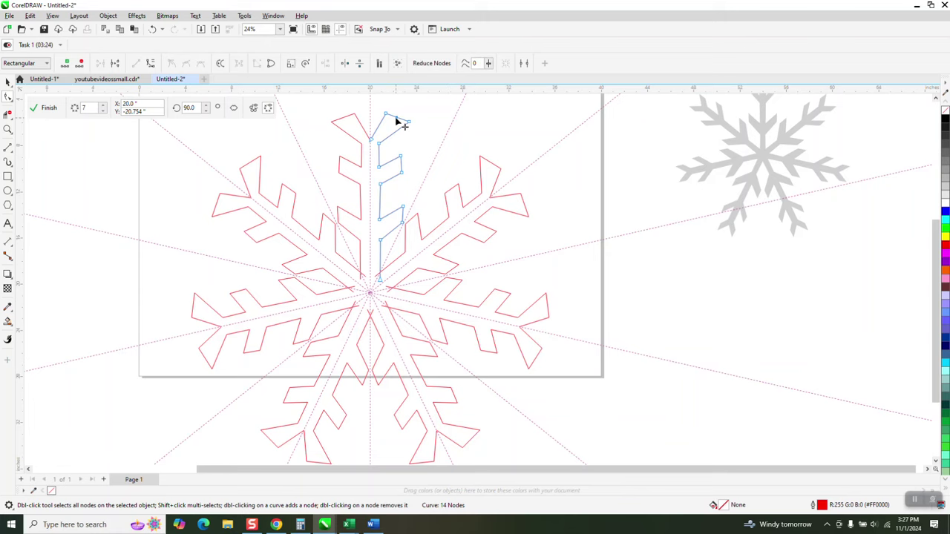
drag(403, 123, 388, 127)
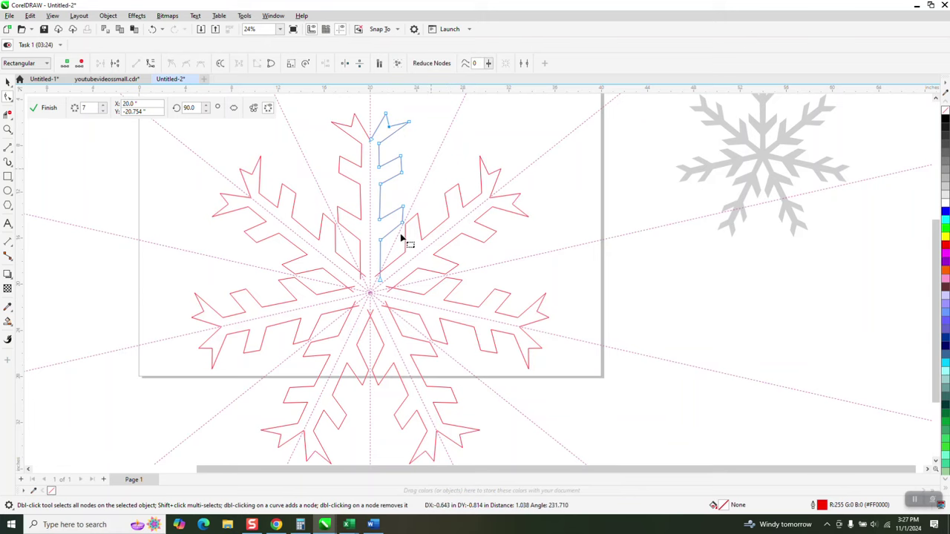
scroll(386, 236, down, 1)
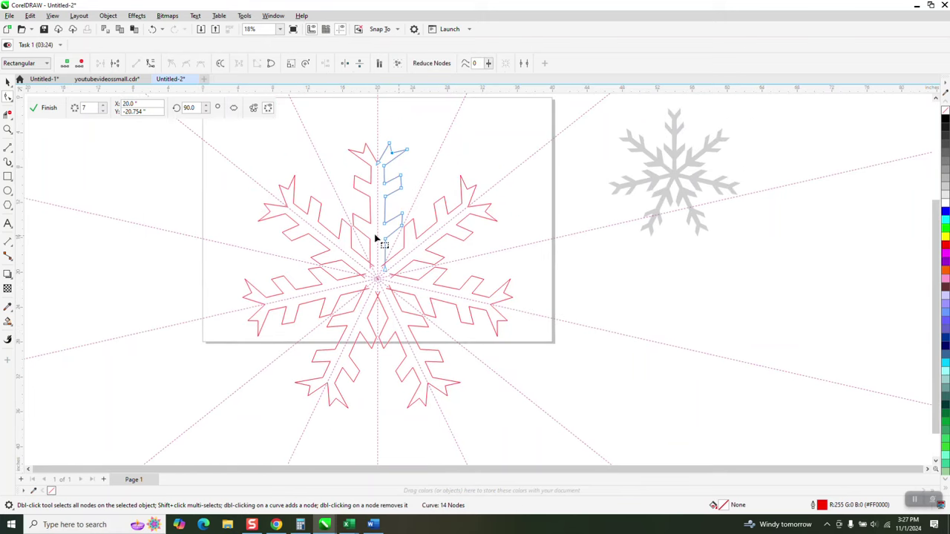
- Finish the seven-arm snowflake, break its symmetry link, and select the resulting 14-object group
click(49, 109)
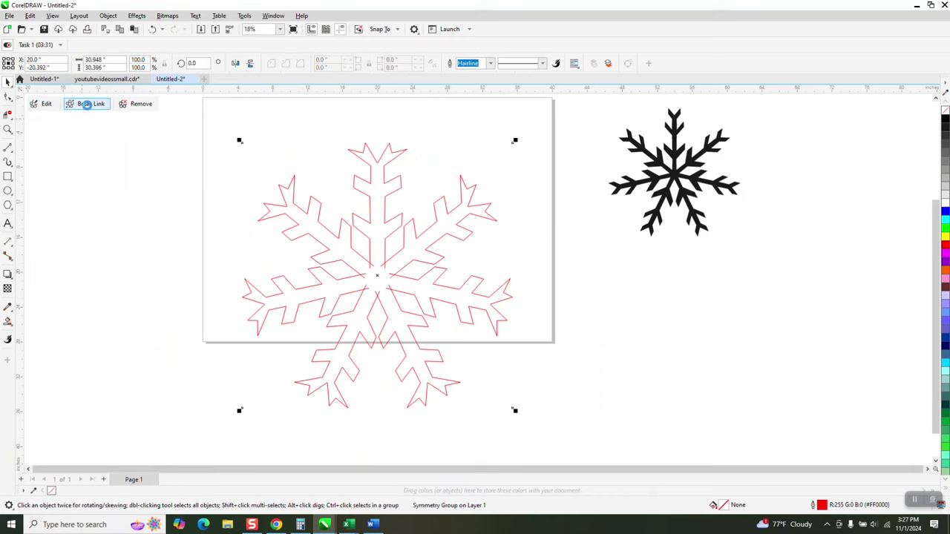
click(88, 106)
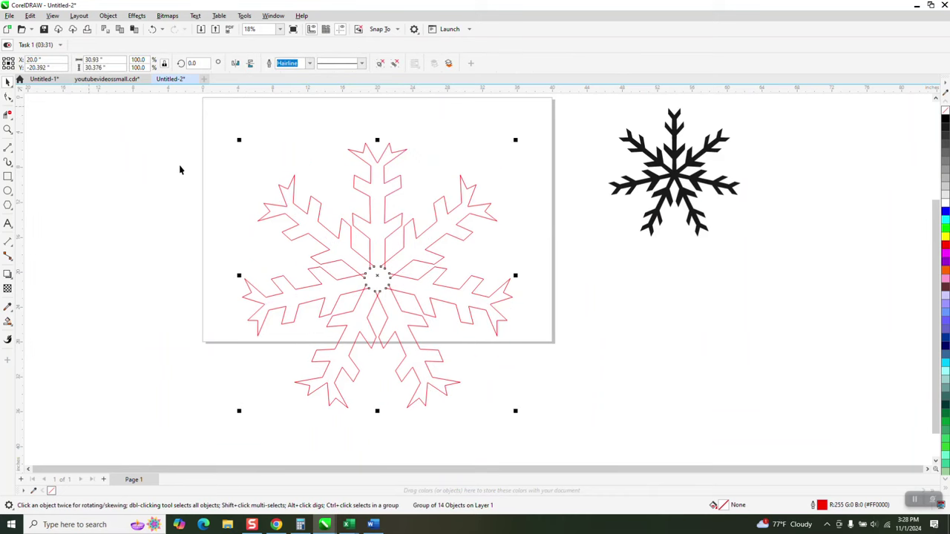
click(8, 130)
drag(356, 259, 421, 301)
right_click(384, 198)
right_click(383, 201)
right_click(383, 206)
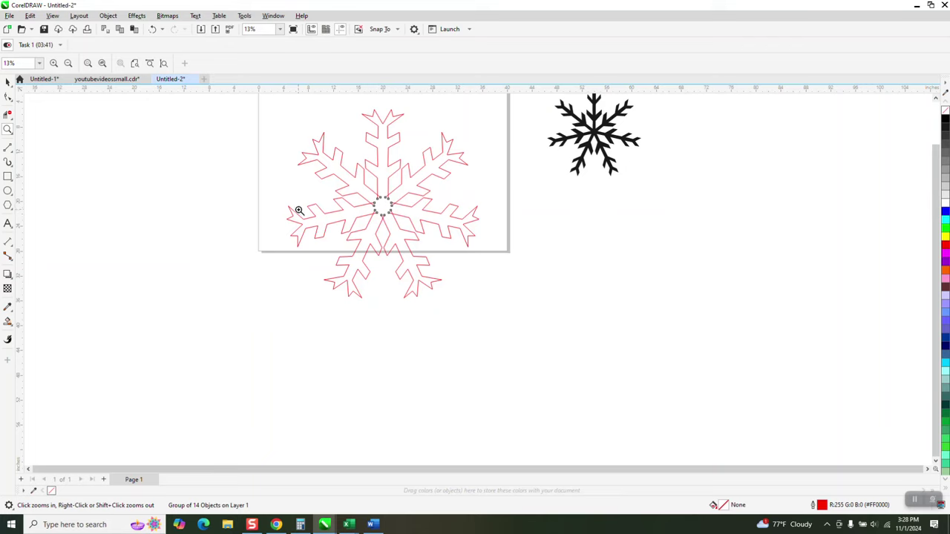
scroll(305, 234, down, 1)
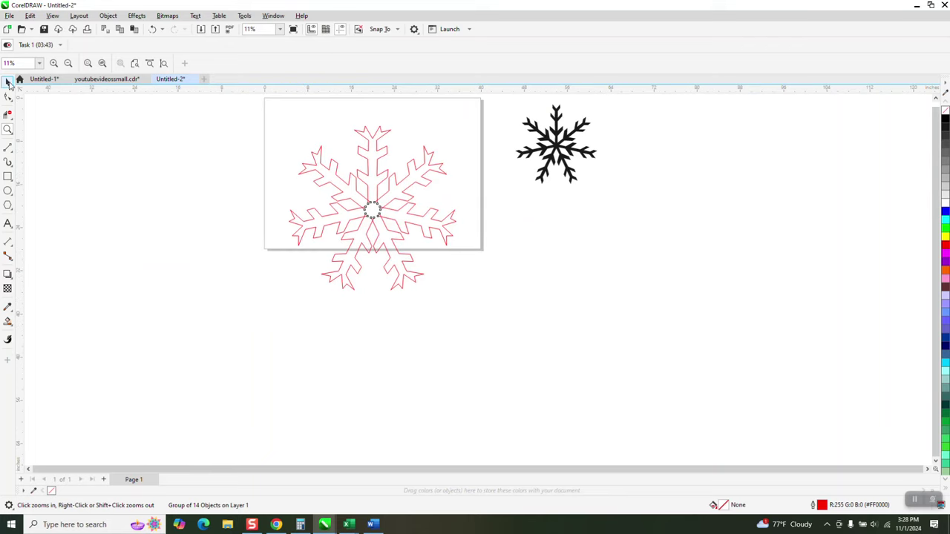
click(8, 83)
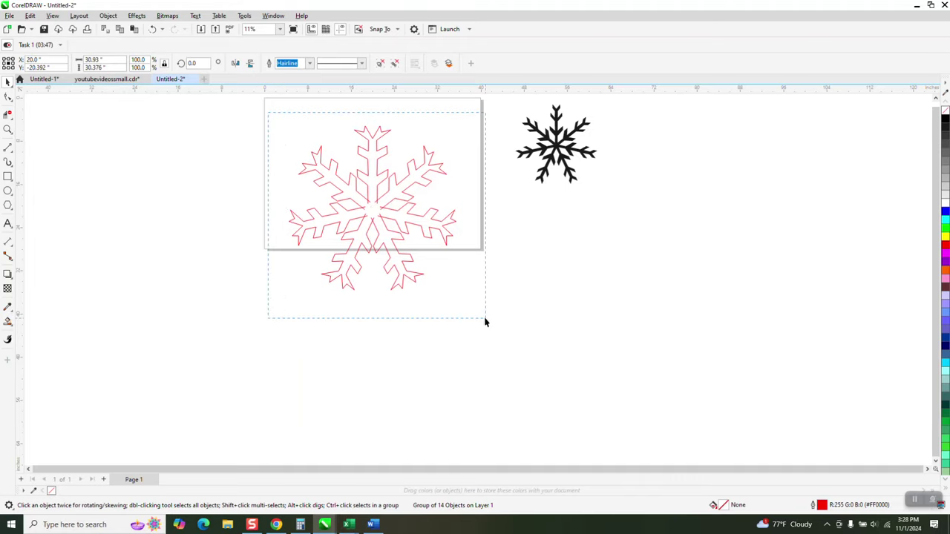
- Ungroup the 14 arm outlines and combine them into one curve
click(110, 17)
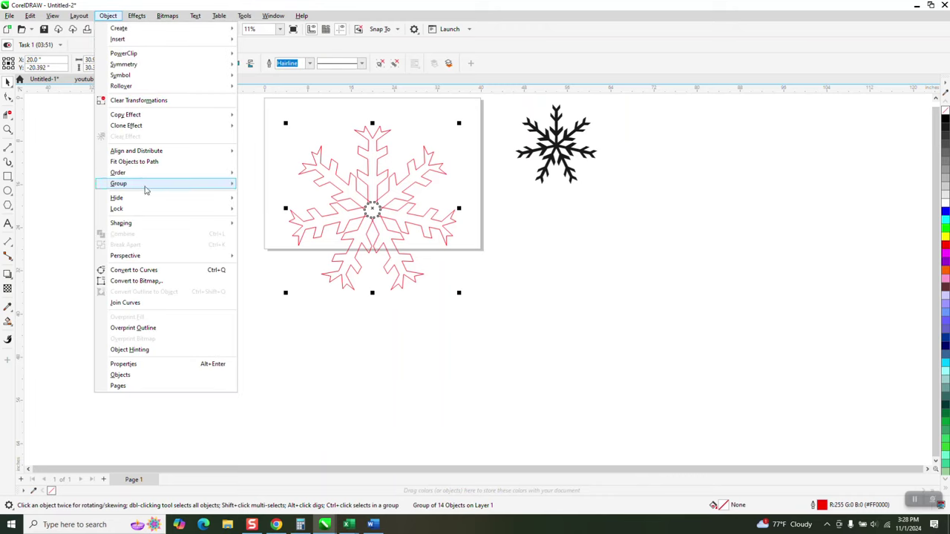
mouse_move(144, 185)
click(261, 196)
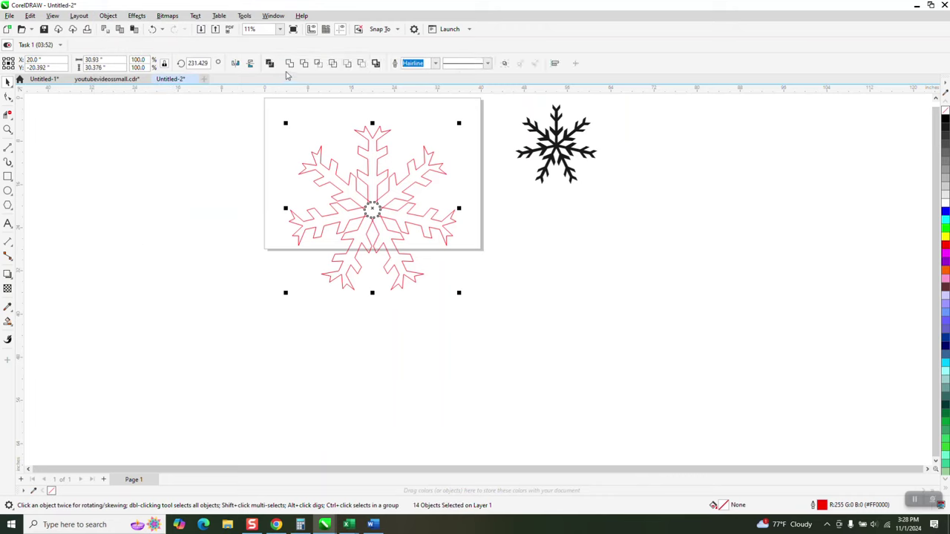
click(289, 63)
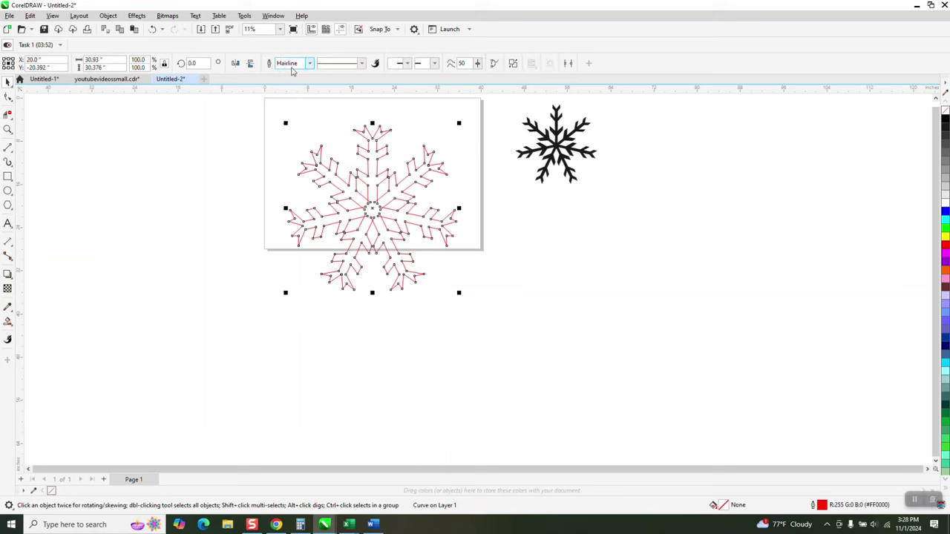
- Zoom in on the snowflake centre, then undo the combine and the ungroup
click(8, 130)
drag(370, 209, 427, 240)
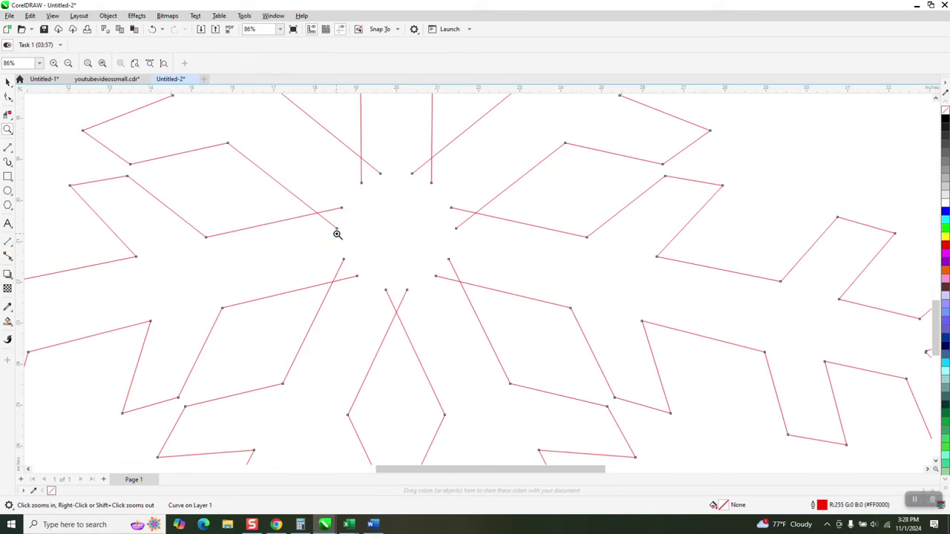
scroll(326, 227, down, 4)
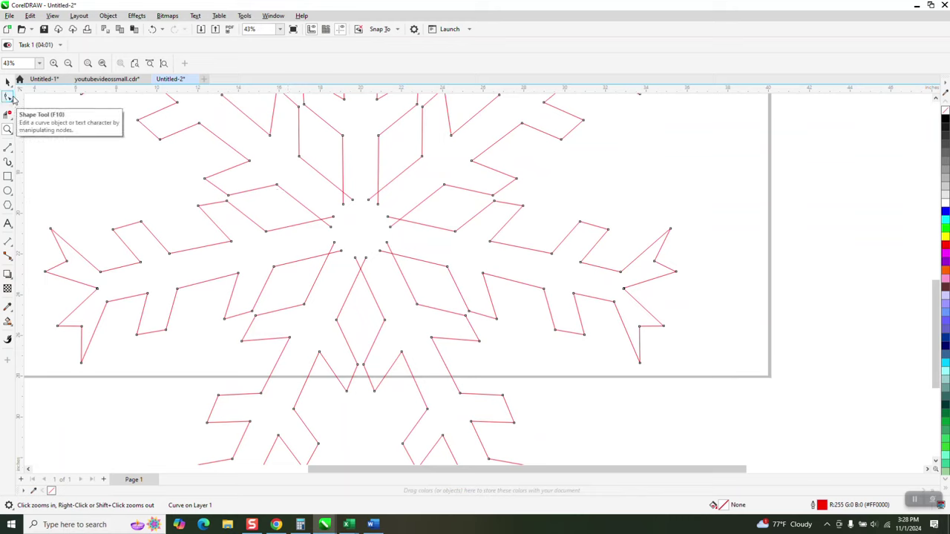
click(153, 29)
click(153, 30)
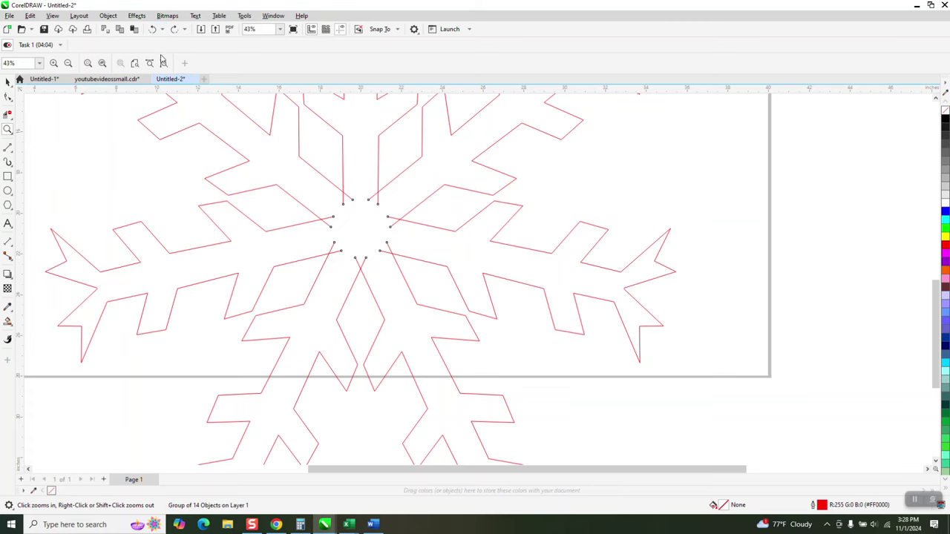
- Undo the link break and the last arm-tip reshape to restore the live symmetry
click(152, 31)
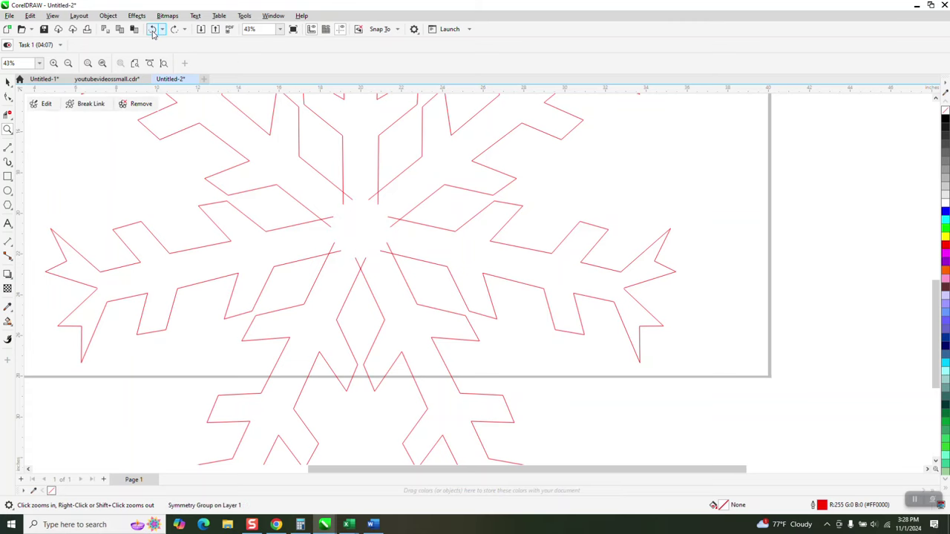
click(153, 31)
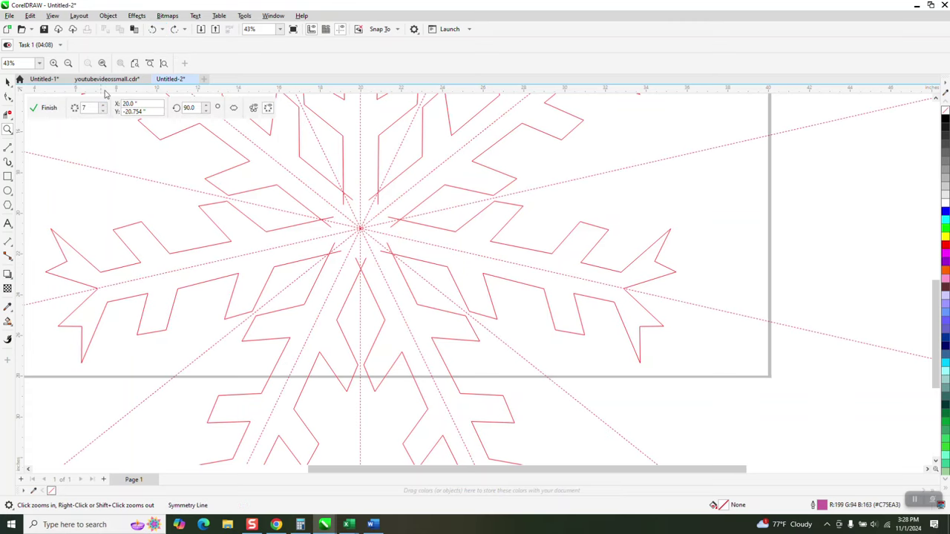
click(152, 32)
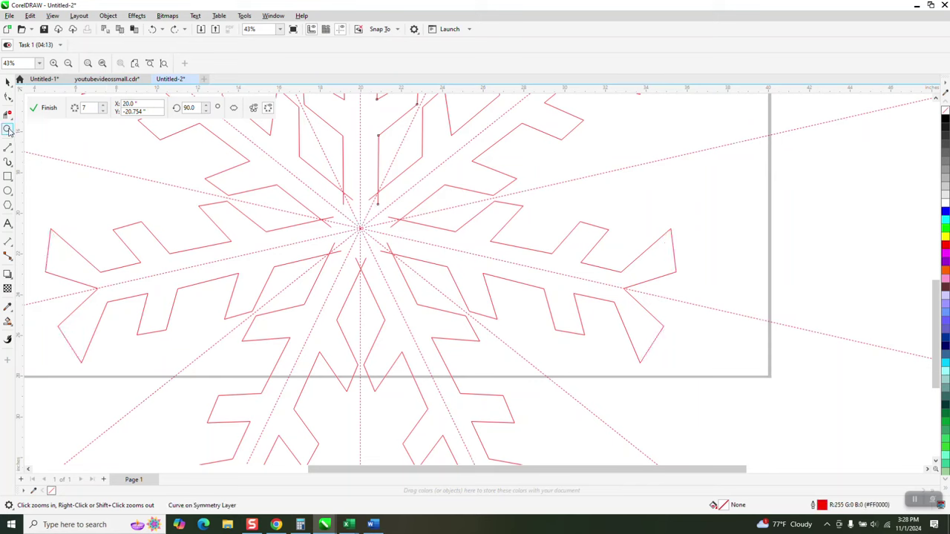
- Snap the arm line's bottom node onto the centre intersection and zoom back out
drag(299, 186, 479, 268)
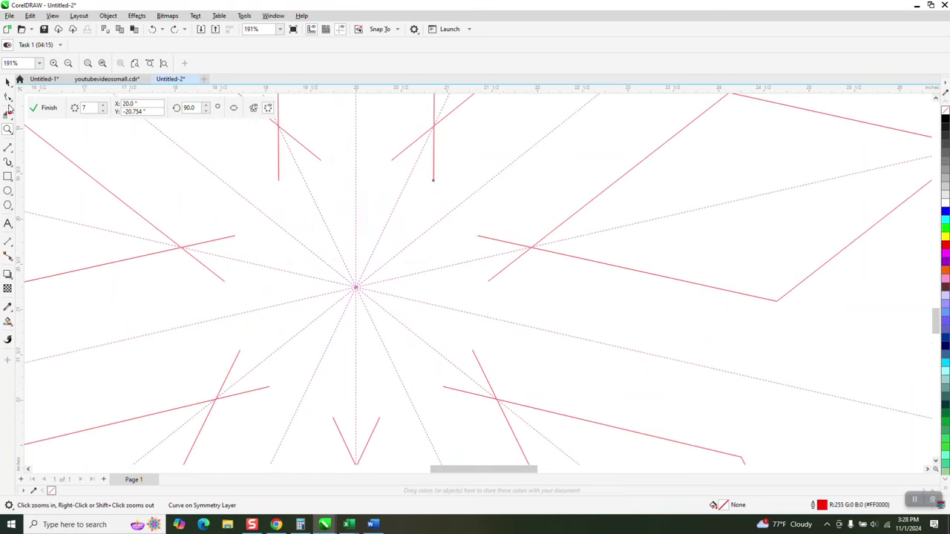
click(8, 98)
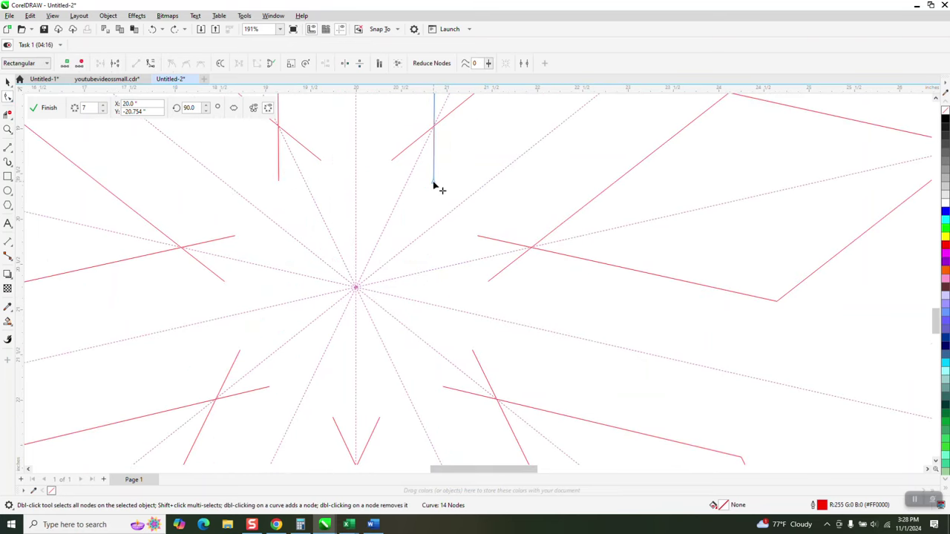
mouse_move(434, 184)
mouse_down()
mouse_move(435, 130)
mouse_move(431, 175)
mouse_up()
scroll(319, 224, down, 5)
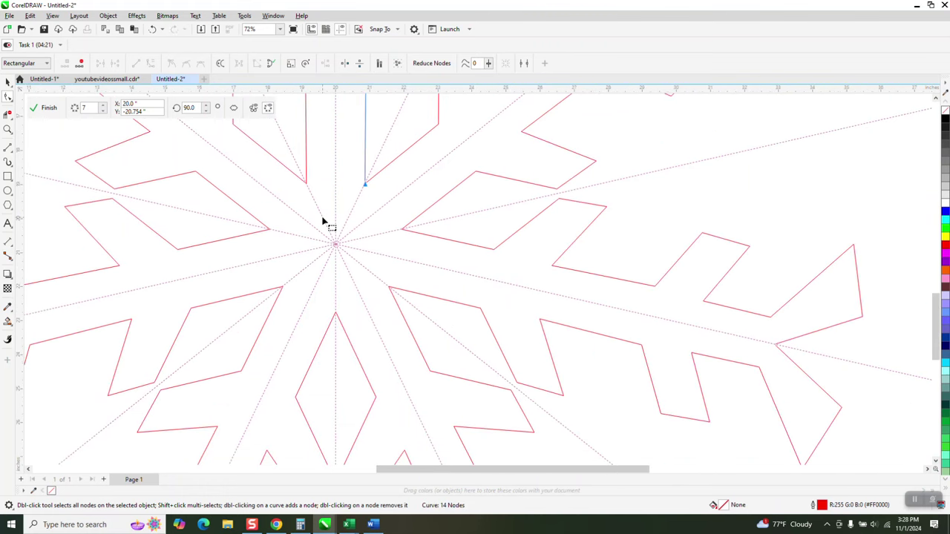
scroll(323, 221, down, 2)
scroll(331, 227, down, 4)
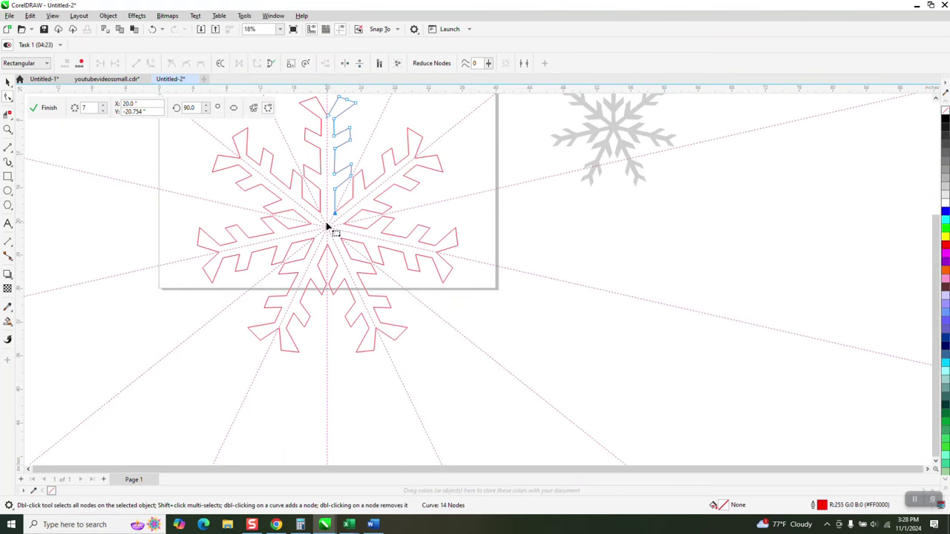
- Finish the symmetry and break its link, undoing a trial Smart Fill inside the outline
click(46, 107)
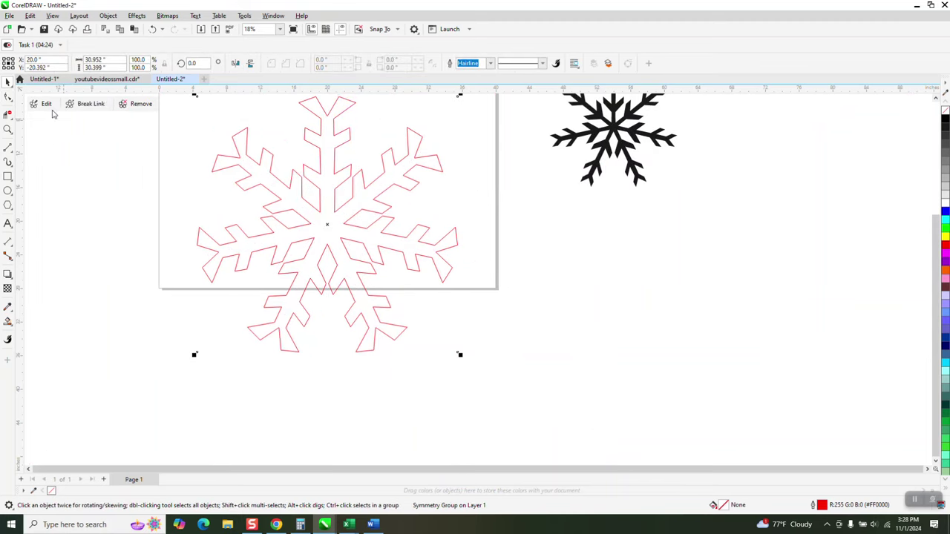
click(102, 106)
click(8, 321)
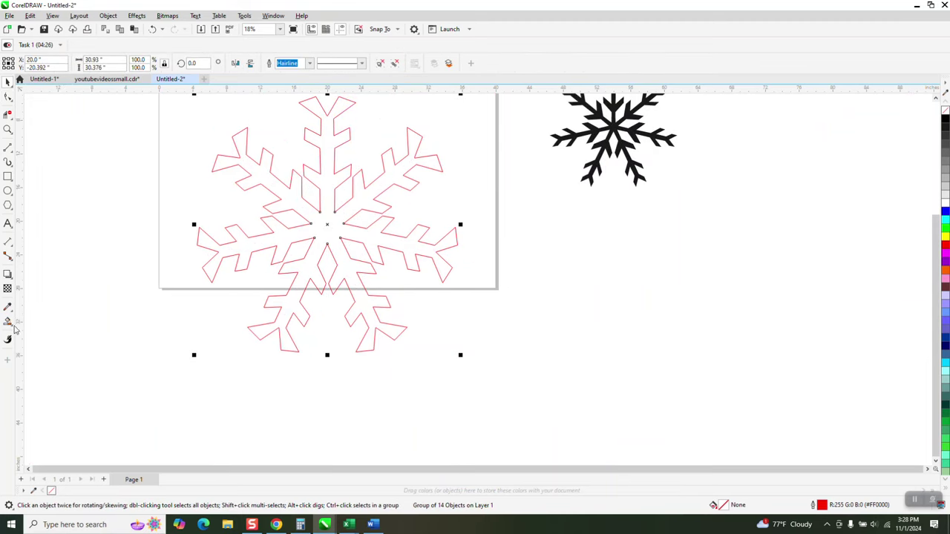
click(335, 221)
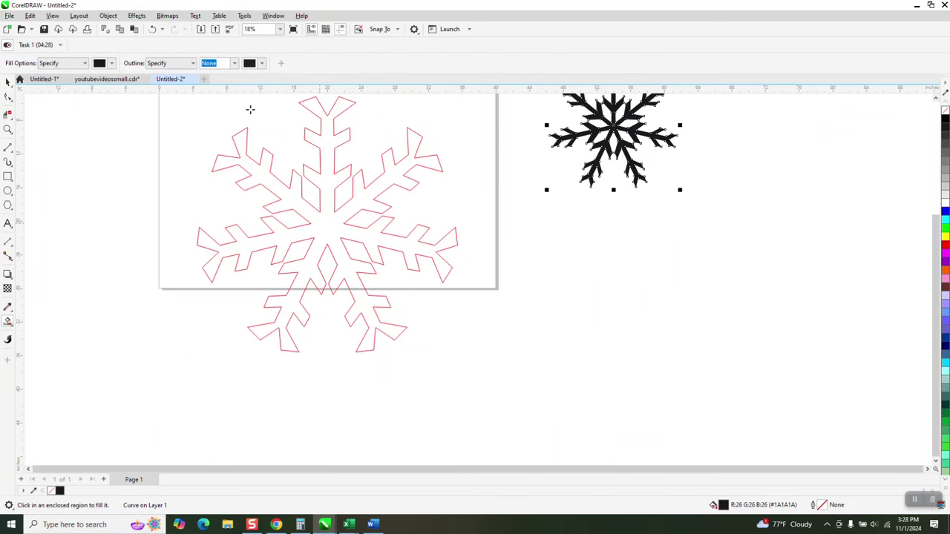
click(153, 29)
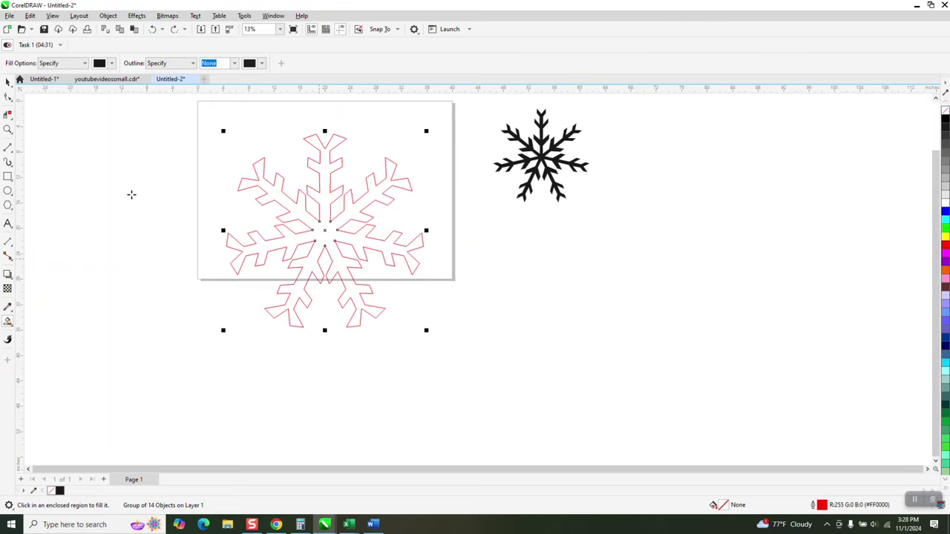
- Ungroup the snowflake, marquee-select all 14 pieces and combine them into one curve
click(7, 176)
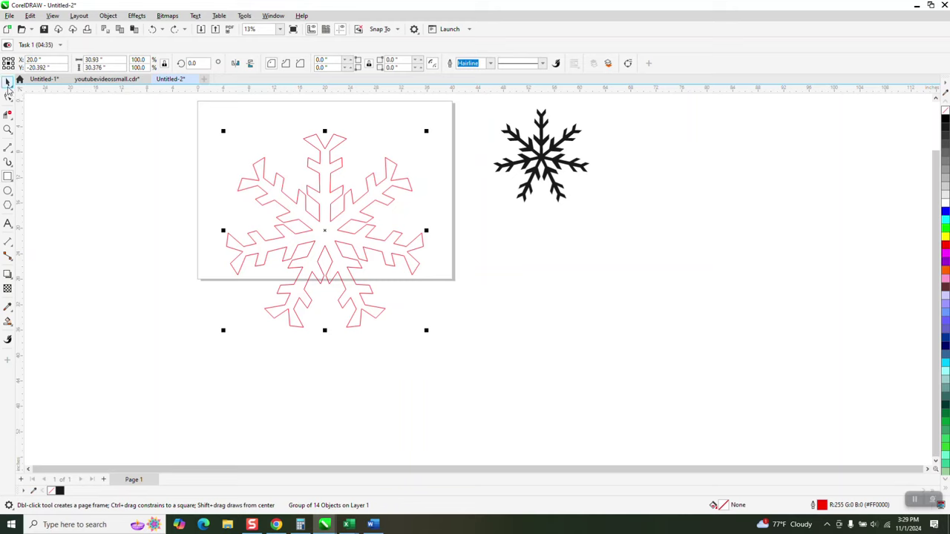
click(7, 84)
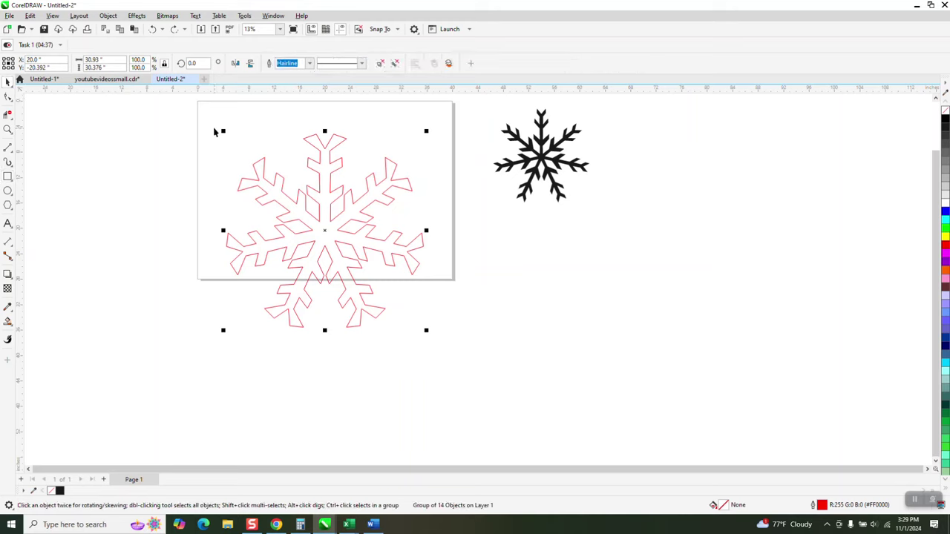
click(107, 15)
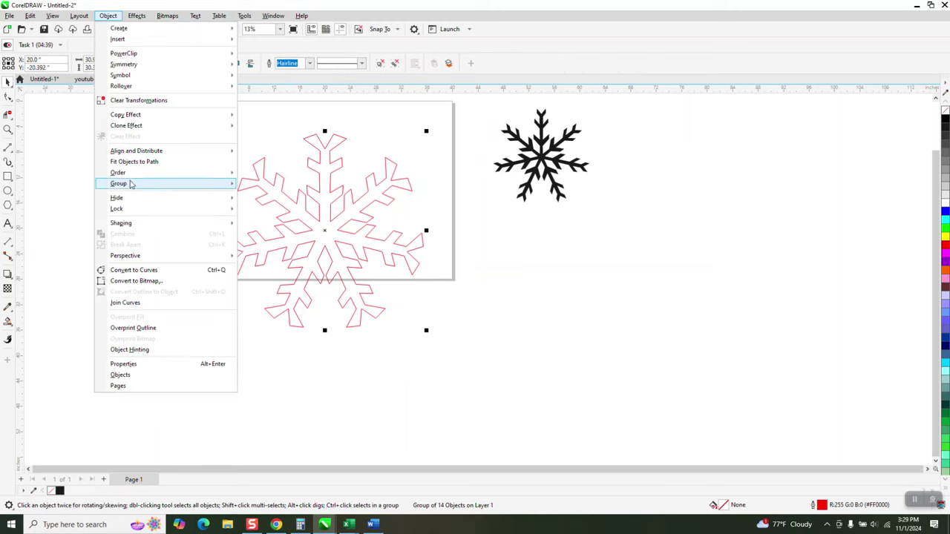
mouse_move(131, 184)
click(263, 196)
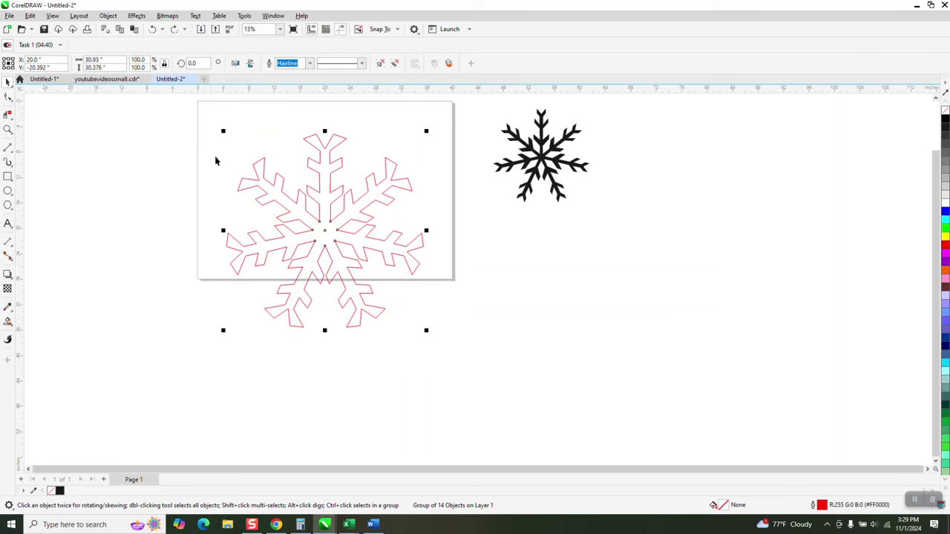
drag(202, 115, 252, 216)
drag(459, 354, 459, 352)
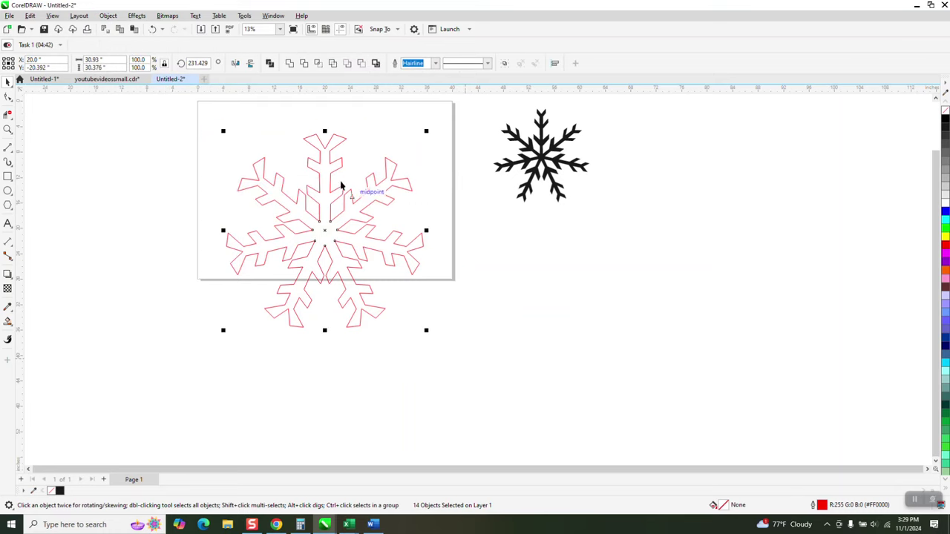
click(290, 64)
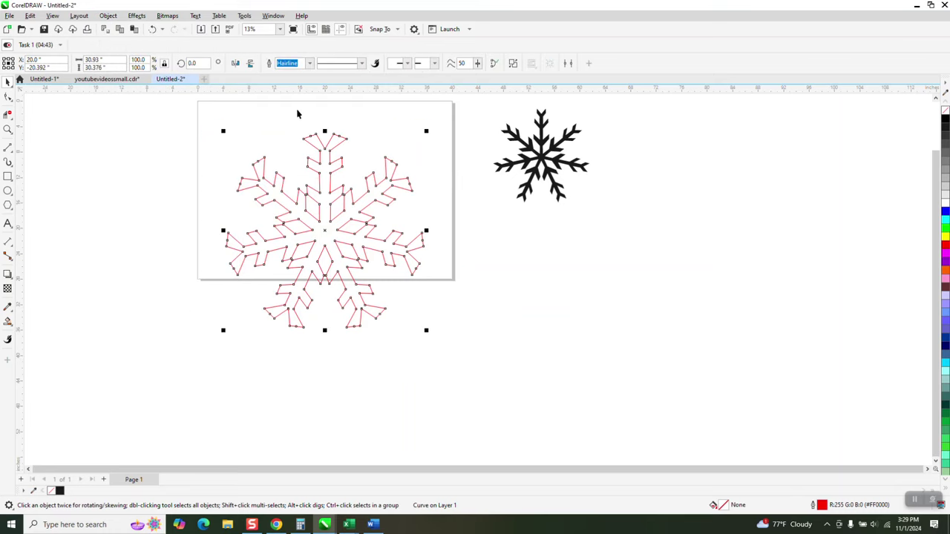
- Draw a rectangle over the snowflake, Smart Fill it black, then undo the fill
click(7, 177)
drag(211, 125, 448, 350)
click(8, 321)
click(328, 229)
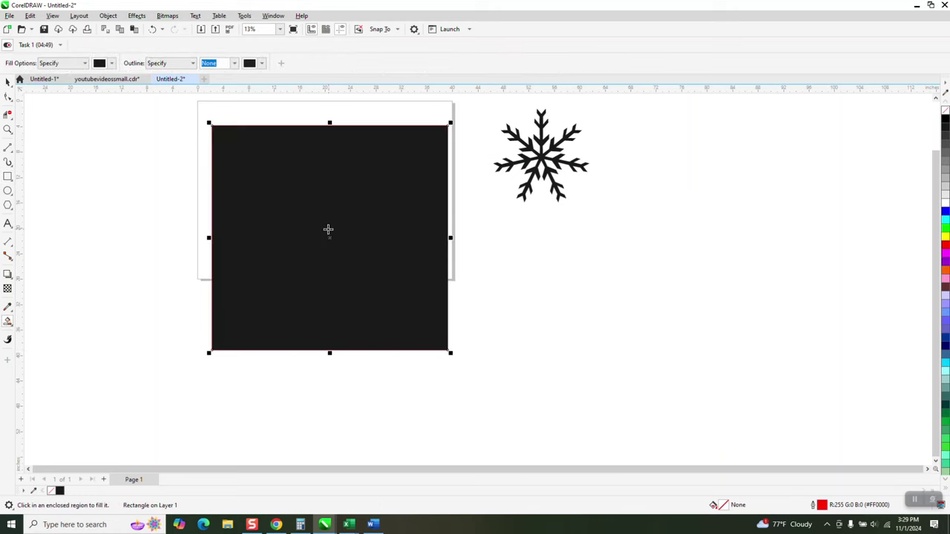
click(152, 29)
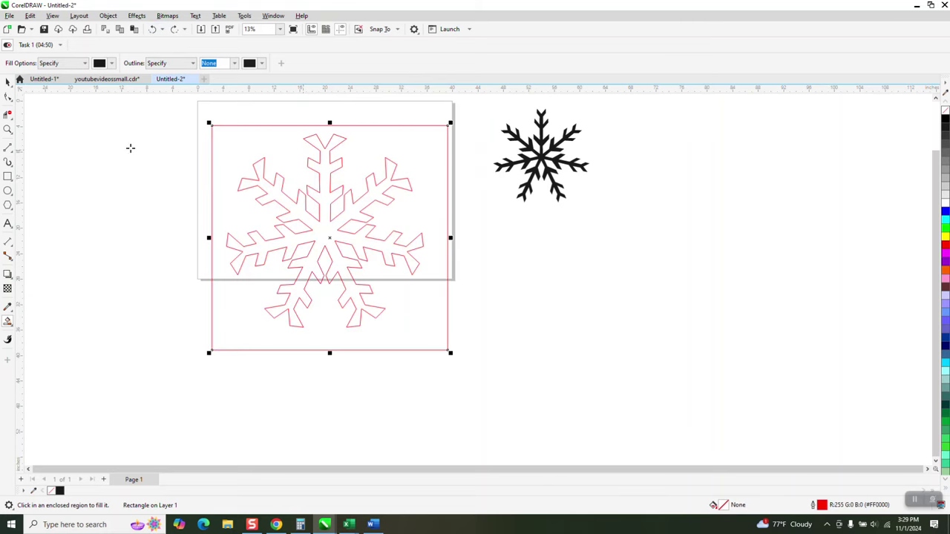
- Zoom on the top arm tip, then undo back to drop the rectangle and reopen symmetry editing
click(9, 129)
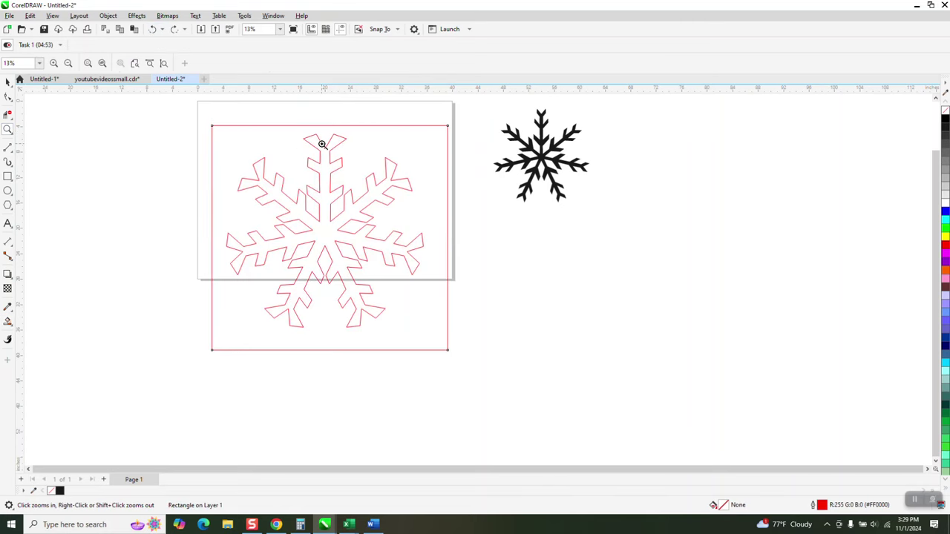
drag(322, 144, 332, 153)
scroll(460, 336, down, 10)
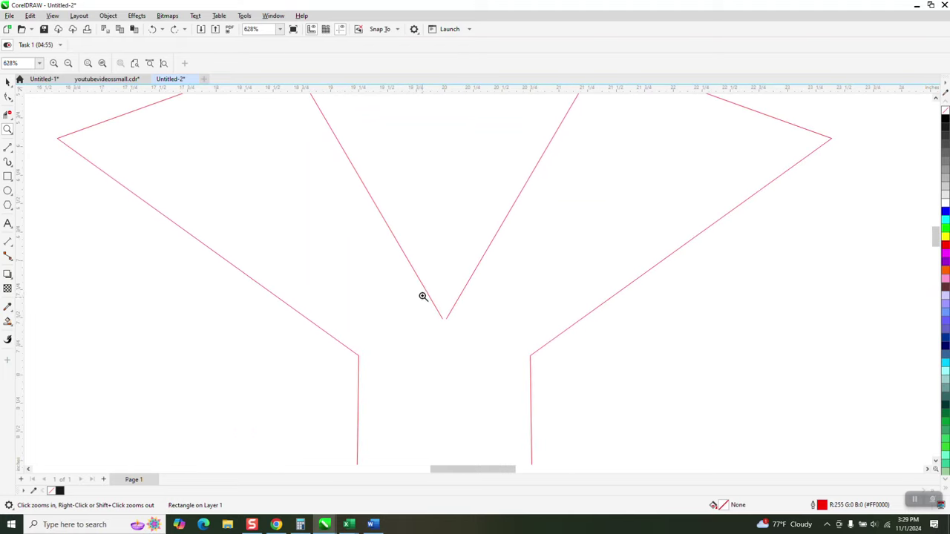
scroll(421, 258, down, 4)
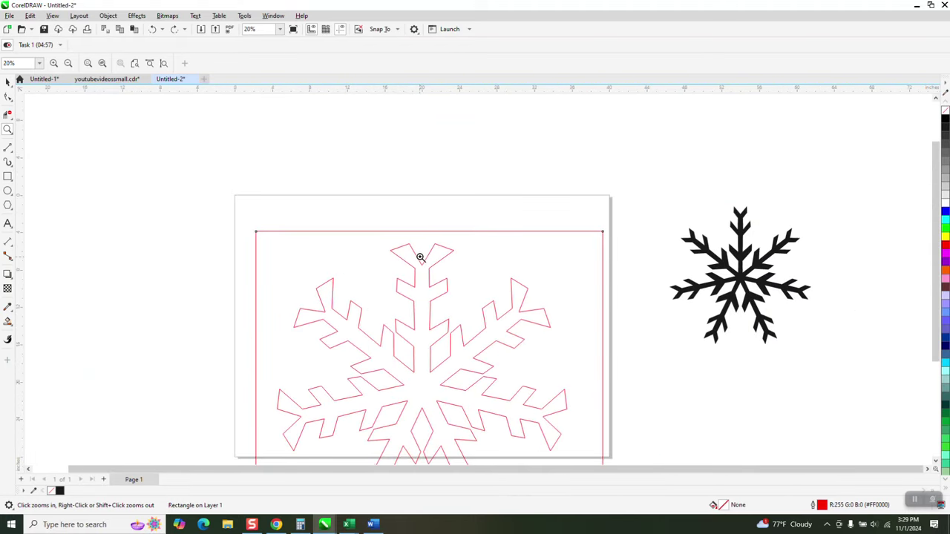
click(152, 29)
click(152, 30)
click(152, 30)
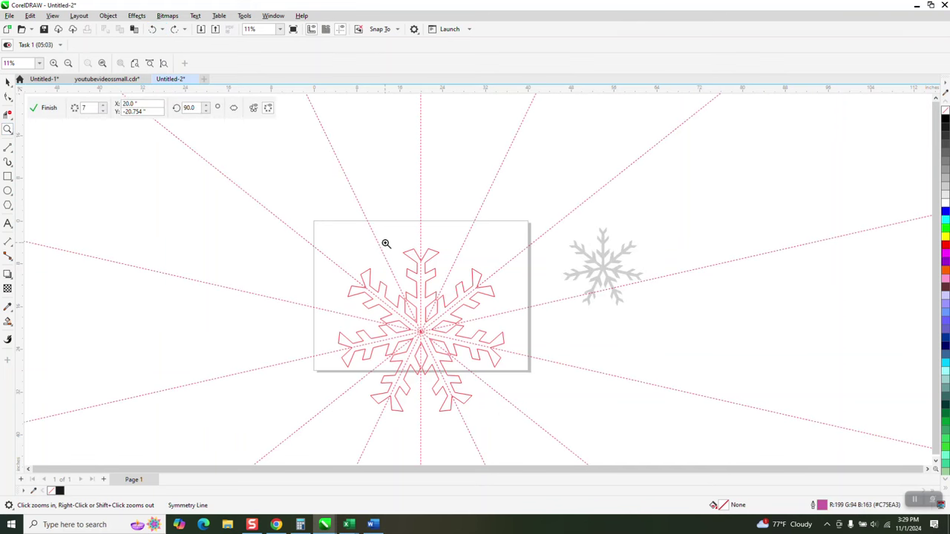
- Zoom in on the top arm's V-notch and select its right edge curve with the Shape tool
drag(386, 243, 515, 306)
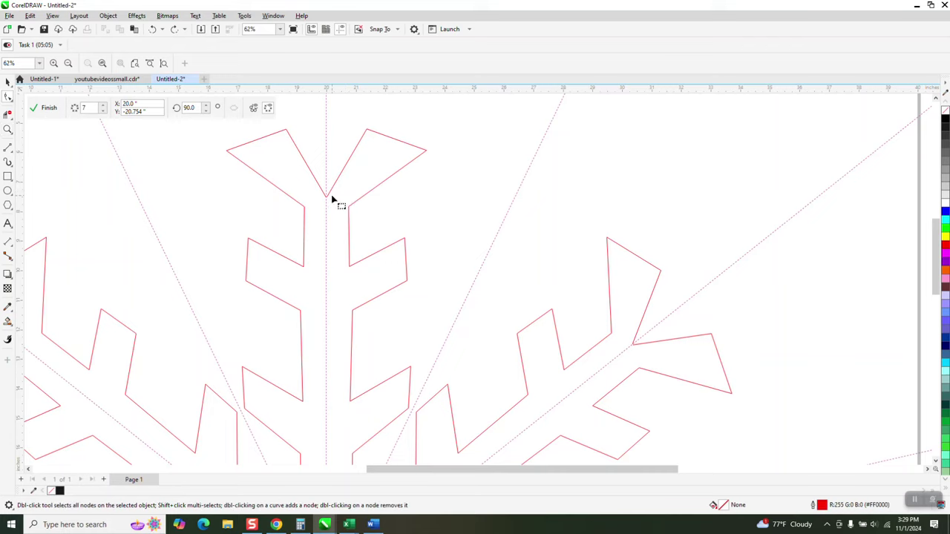
drag(301, 185, 377, 216)
click(8, 96)
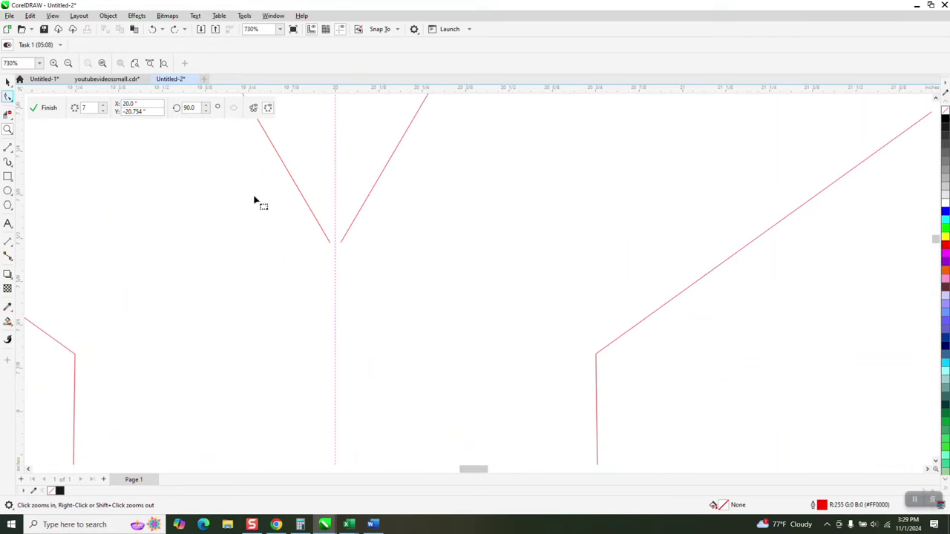
click(340, 247)
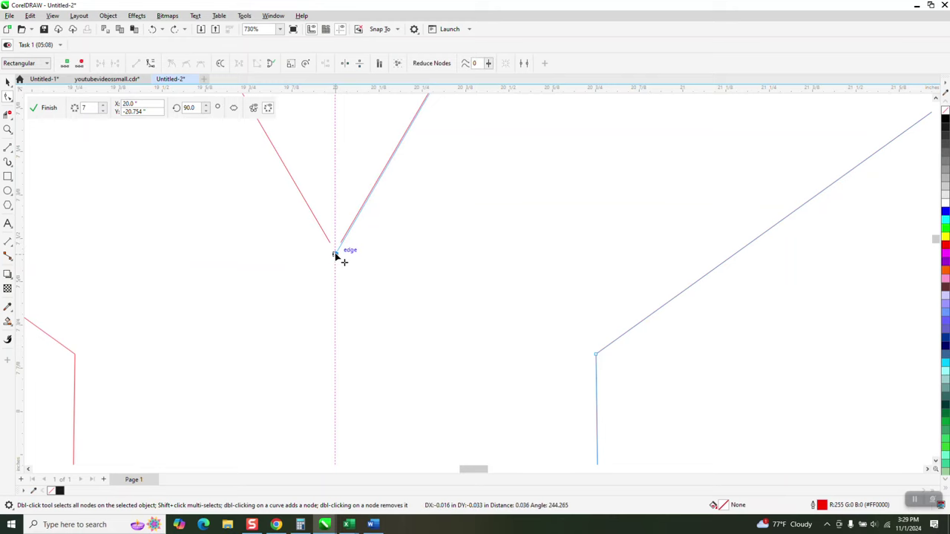
- Zoom back out and try Smart Filling the snowflake outline black
scroll(330, 238, down, 8)
scroll(330, 204, down, 2)
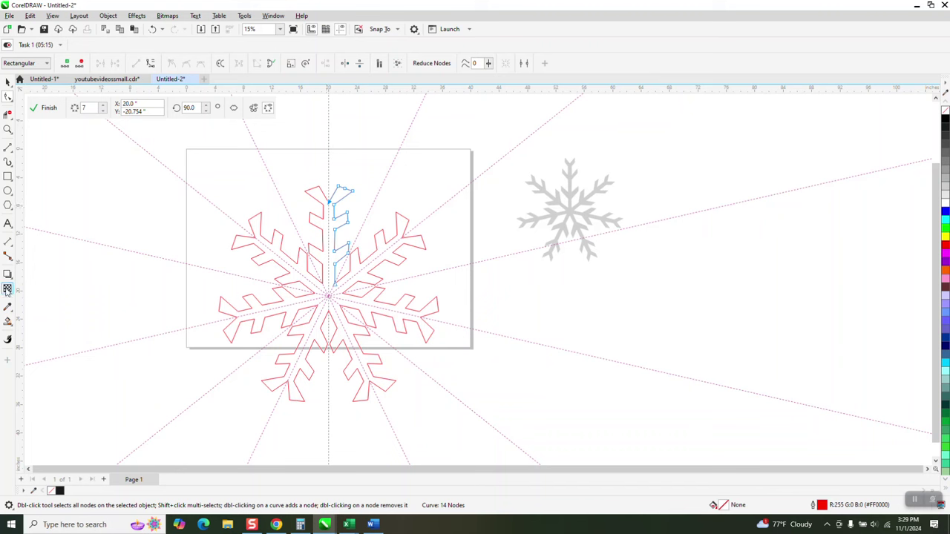
click(328, 259)
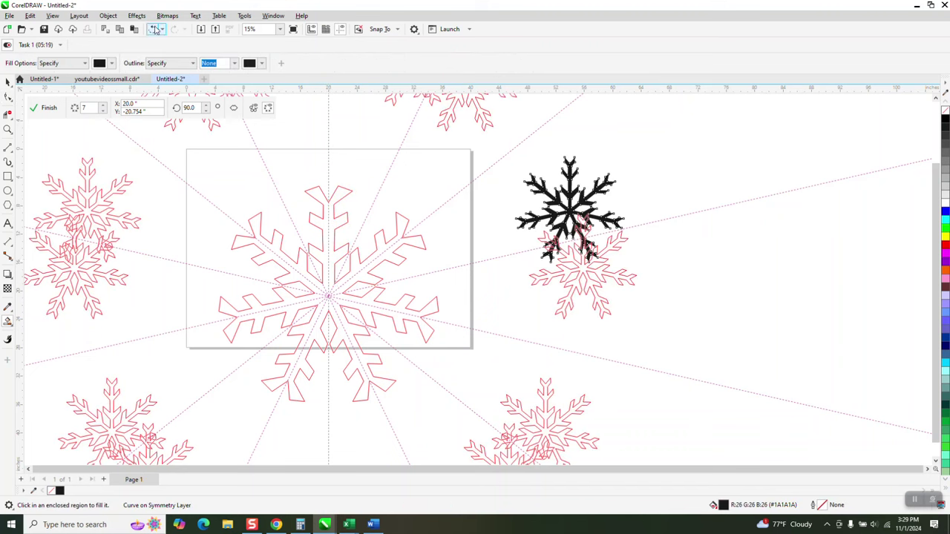
- Undo the stray fill, finish symmetry editing and break the snowflake's symmetry link
click(154, 30)
scroll(235, 172, down, 1)
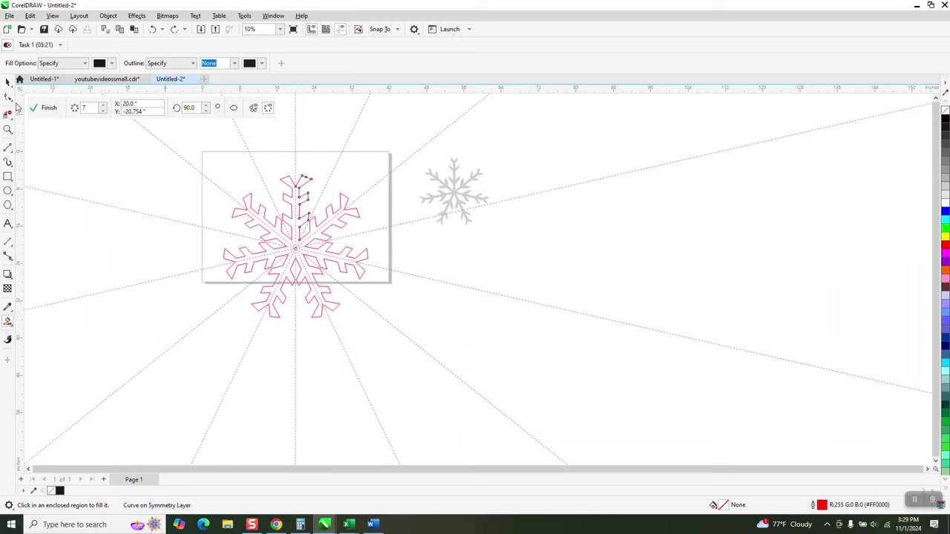
click(45, 108)
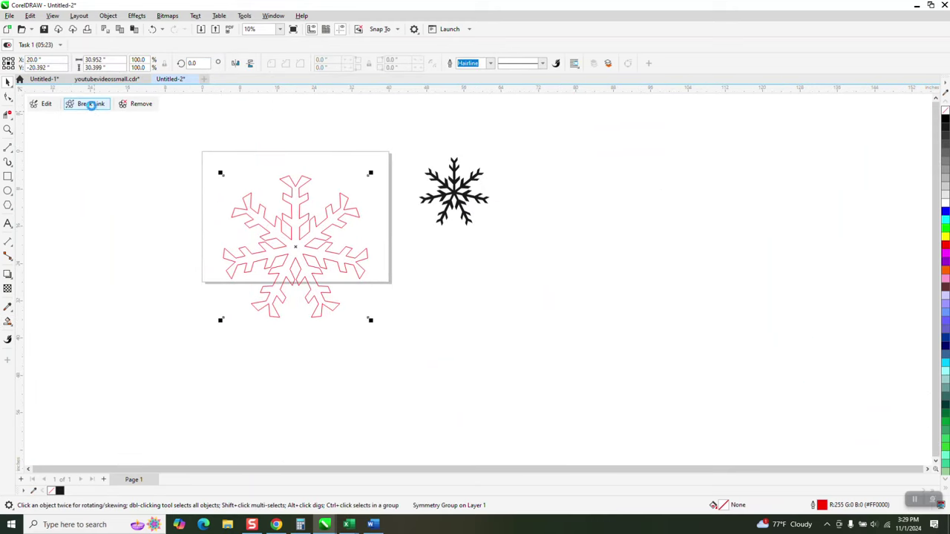
click(91, 104)
- Smart Fill the seven-arm snowflake region solid black
click(8, 321)
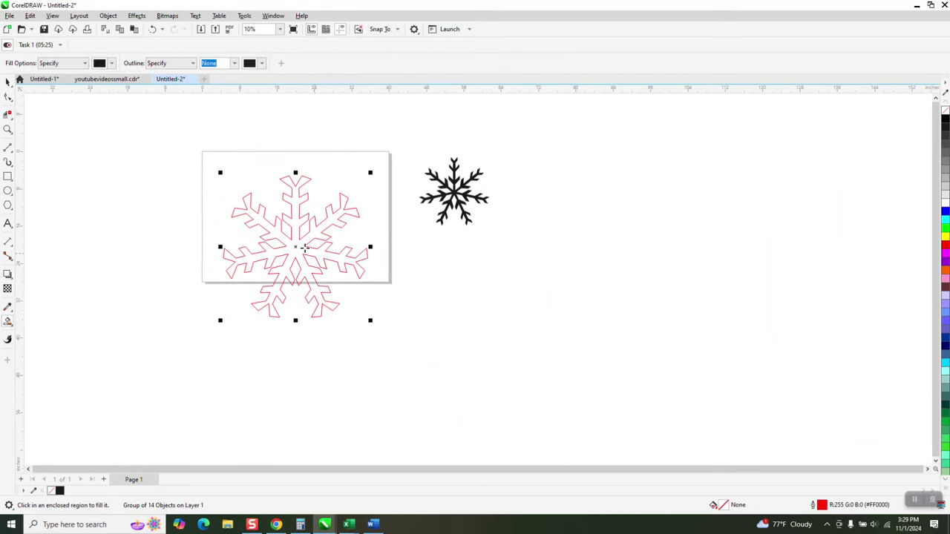
click(296, 226)
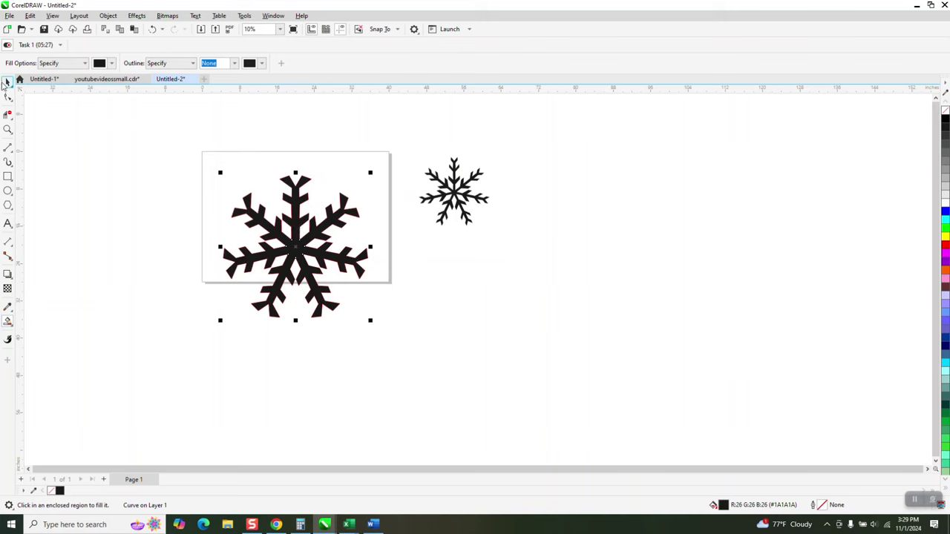
key(space)
- Move the new black snowflake aside, copy both black snowflakes, then undo back to the red outline
drag(308, 250, 512, 284)
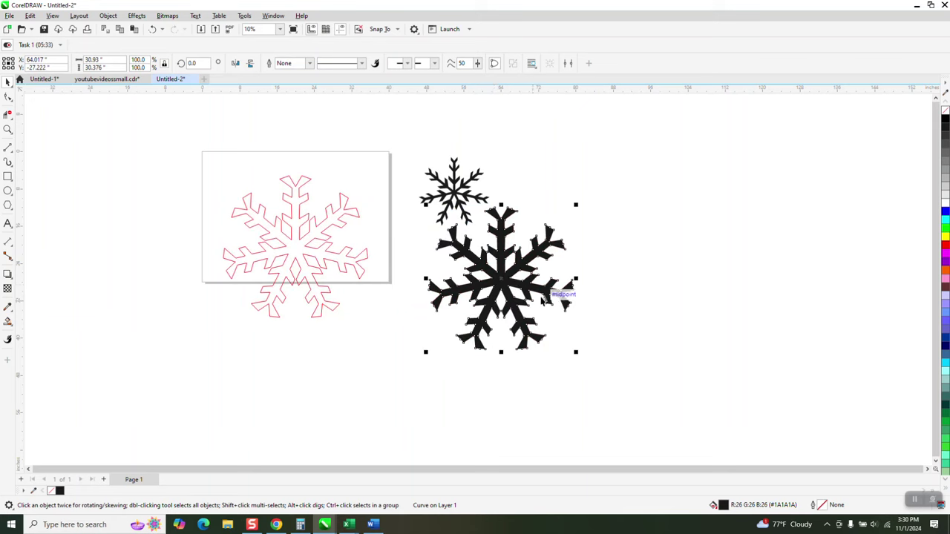
drag(401, 133, 631, 386)
right_click(504, 282)
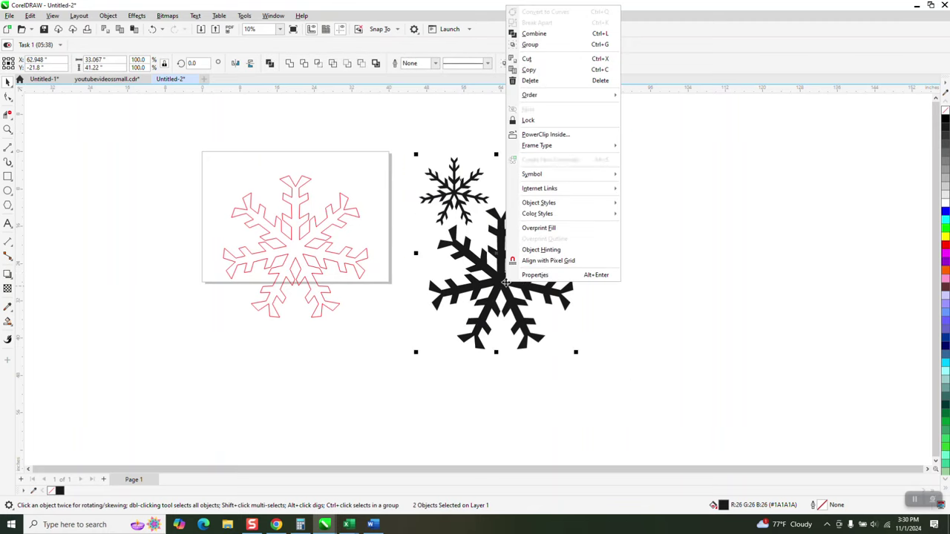
click(529, 69)
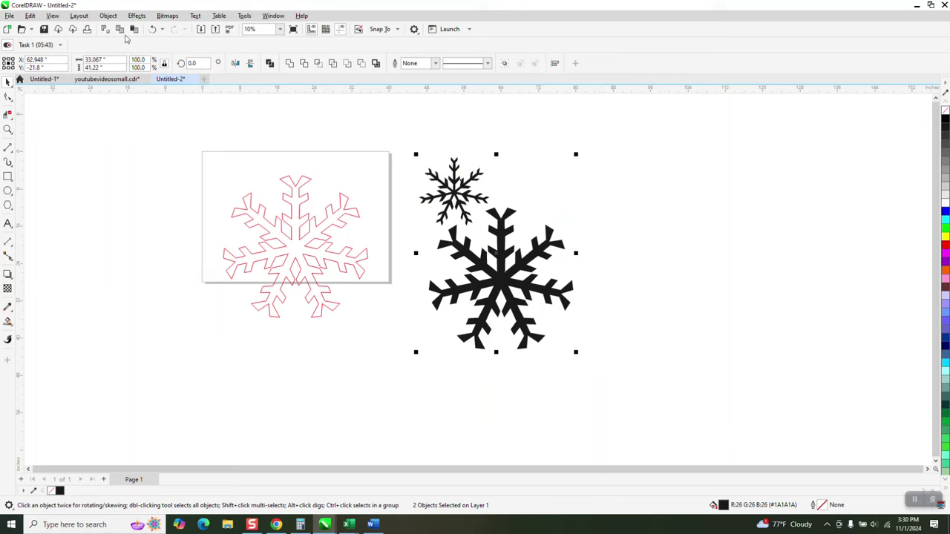
click(153, 30)
click(153, 29)
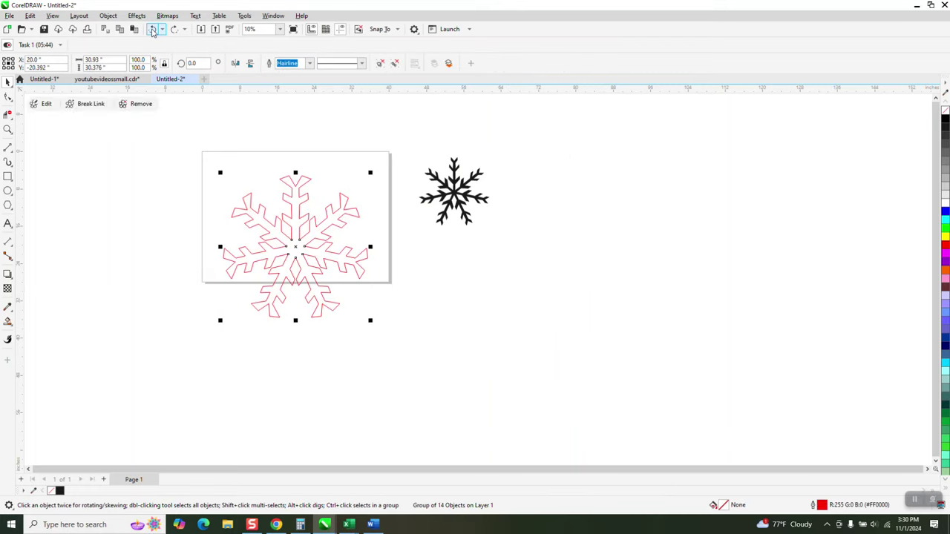
- Back in symmetry editing, reshape the top arm's branch tip and segment, raising the curve to 17 nodes
click(153, 30)
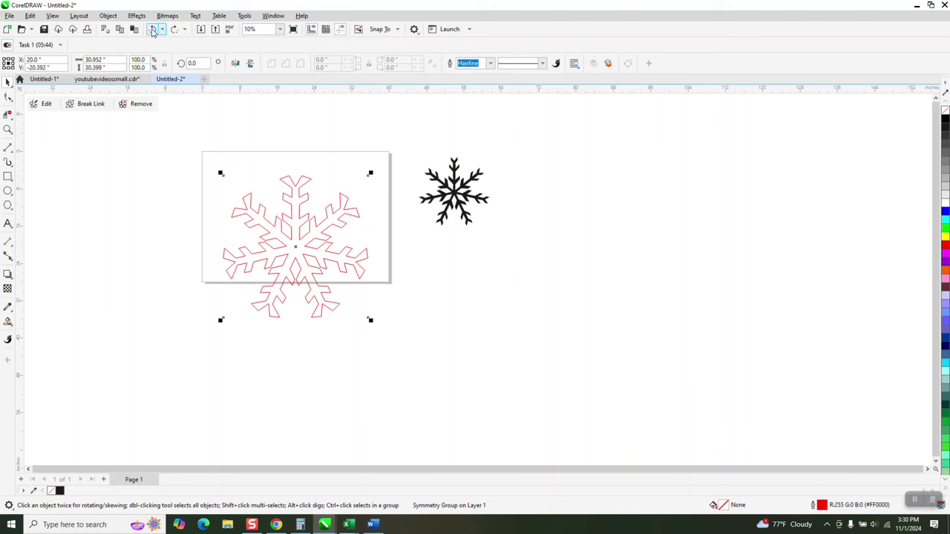
click(7, 130)
drag(271, 170, 367, 247)
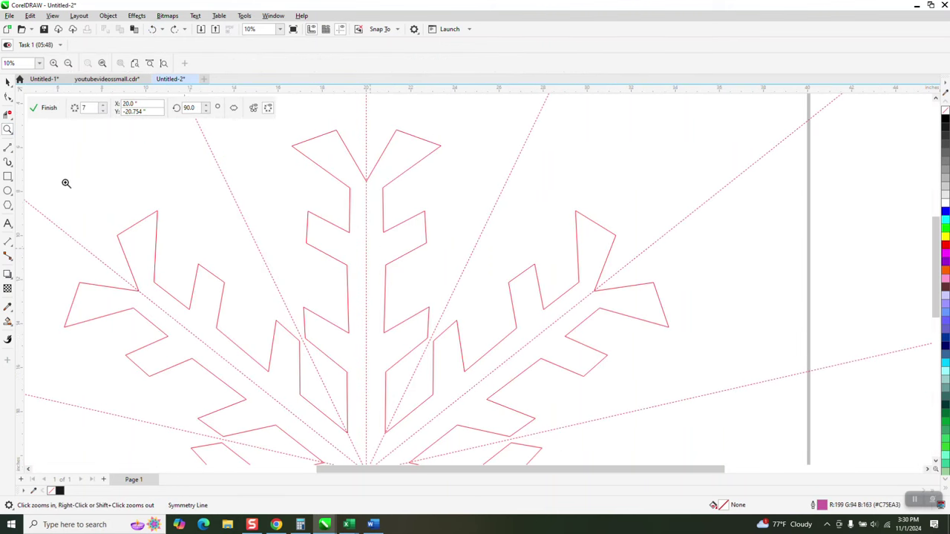
click(437, 149)
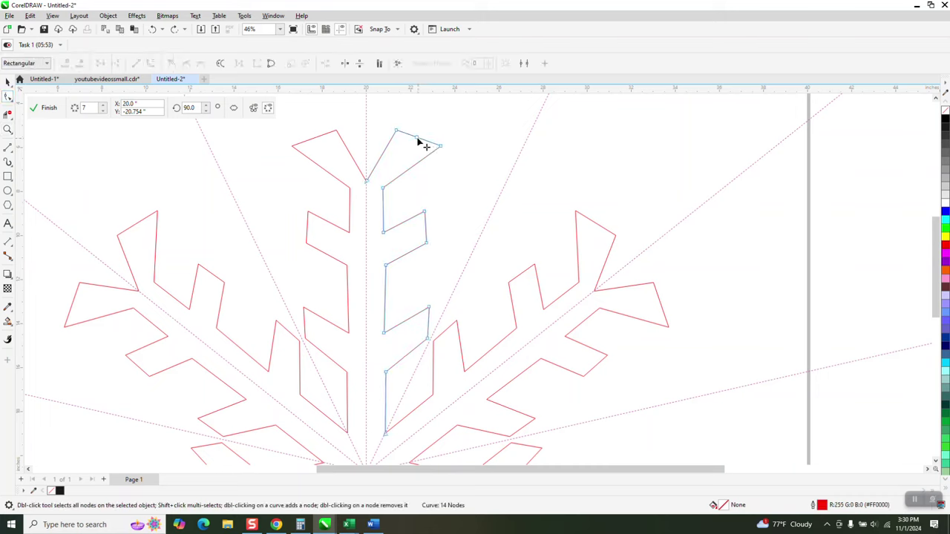
drag(418, 138, 465, 130)
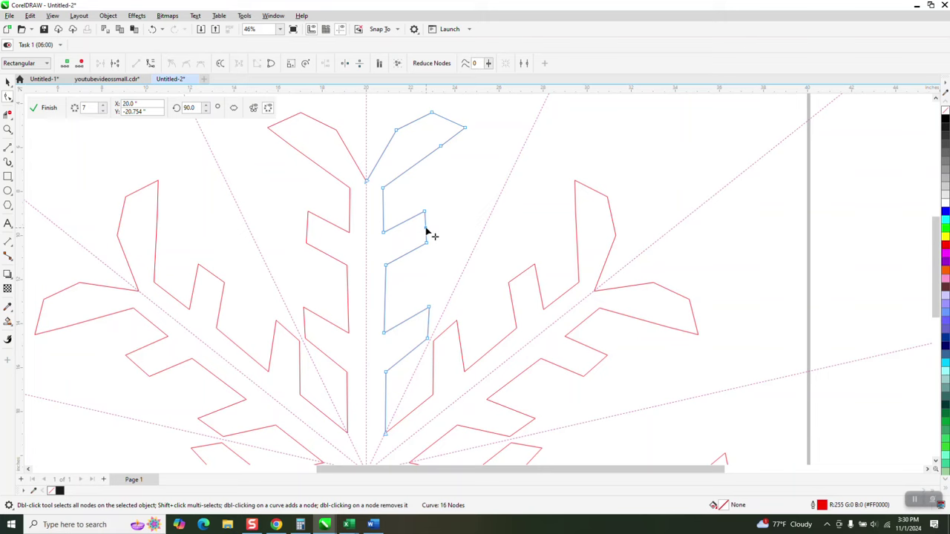
drag(431, 231, 453, 193)
scroll(385, 213, down, 5)
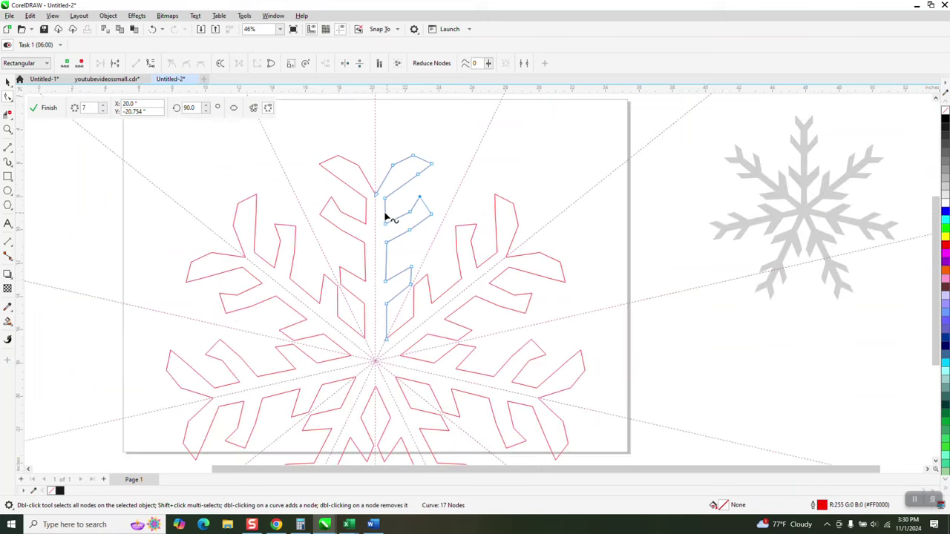
- Finish symmetry editing, break the link and ungroup the 14 snowflake pieces
click(45, 109)
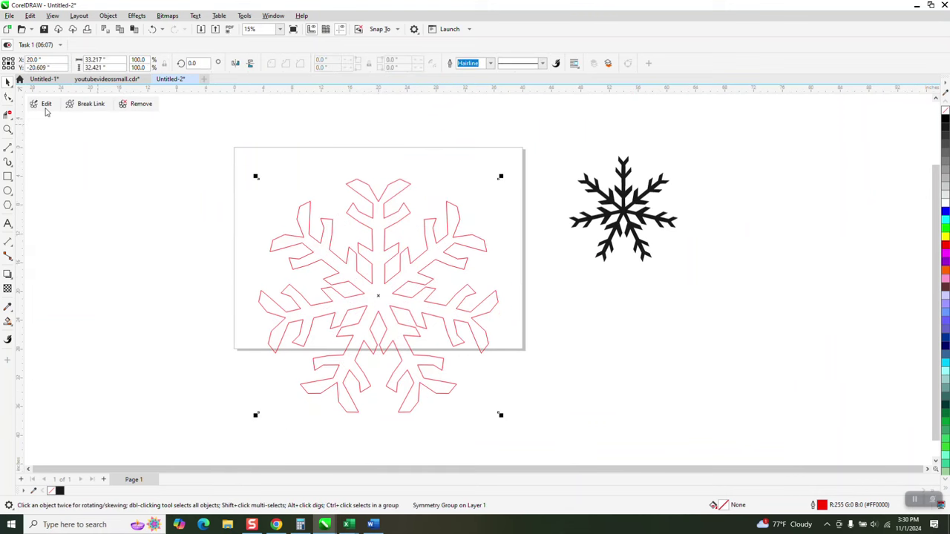
click(89, 106)
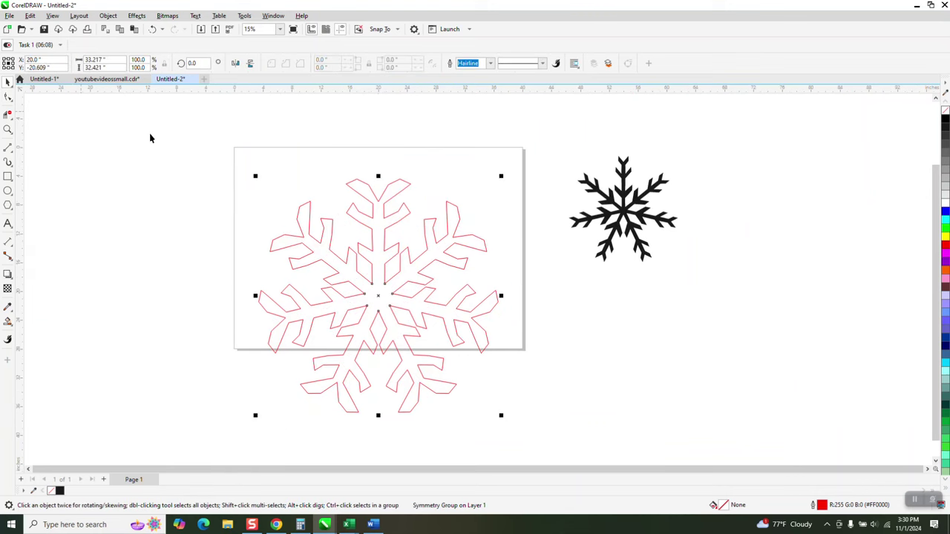
click(108, 16)
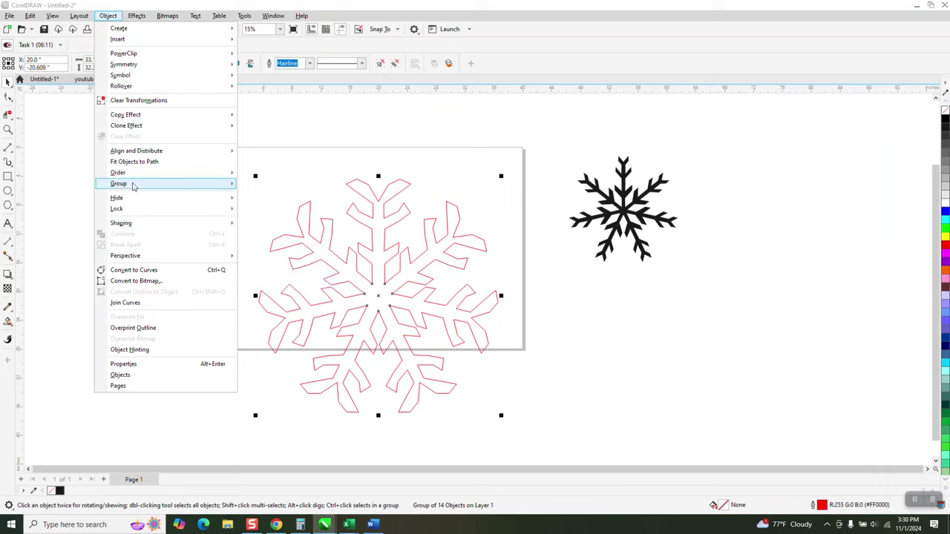
mouse_move(135, 184)
click(258, 201)
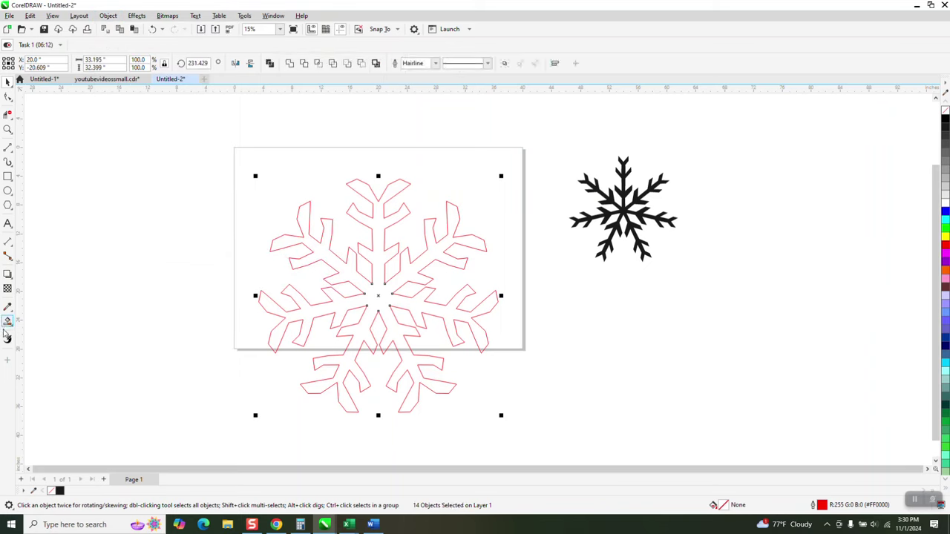
- Smart Fill the outline black and drag the filled snowflake to the right of the outline
click(380, 257)
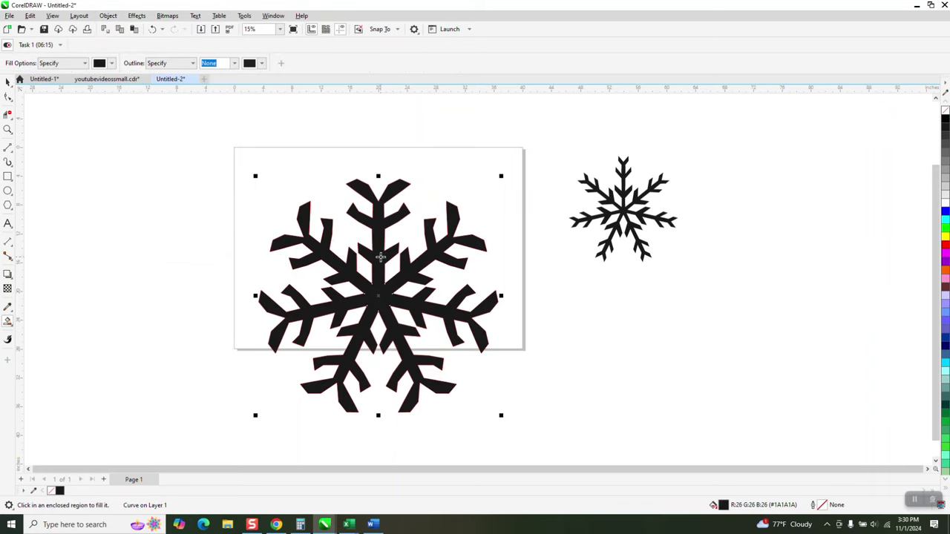
click(7, 82)
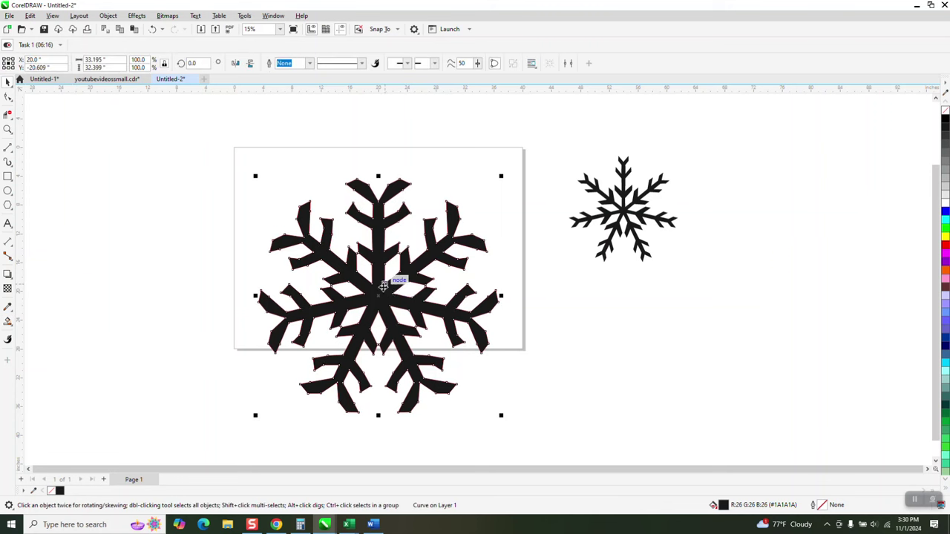
drag(390, 288, 808, 222)
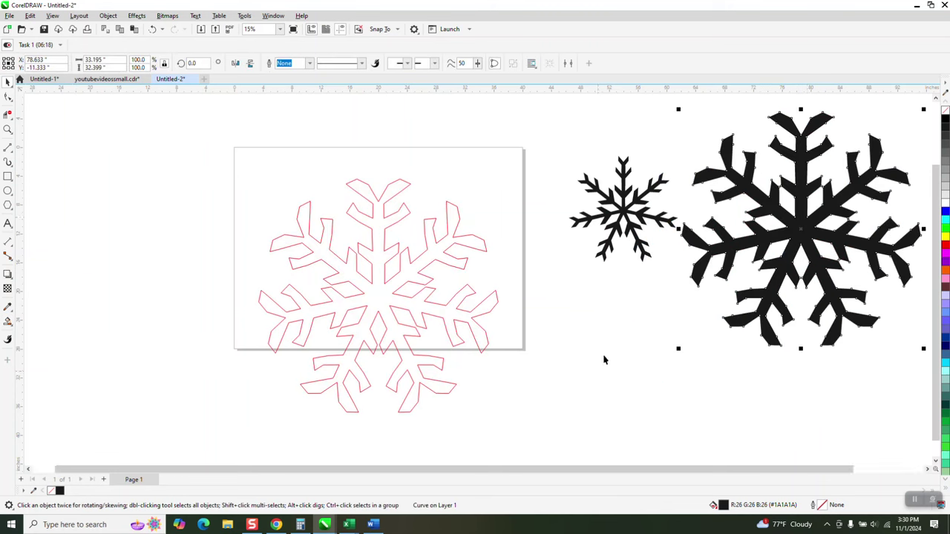
- Paste copies of the black snowflakes and move them down and left
right_click(593, 327)
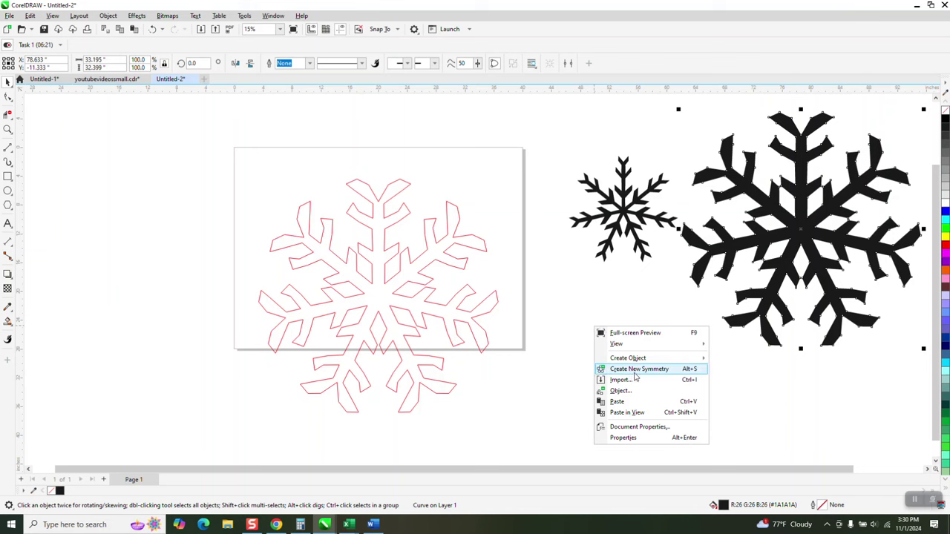
click(635, 399)
drag(693, 362, 620, 399)
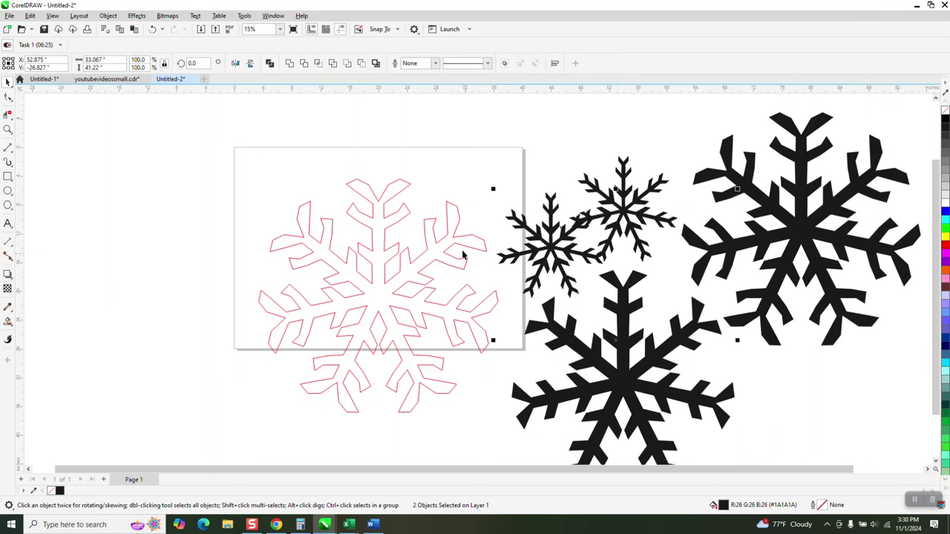
- Delete the whole red outline snowflake, then move the bottom black snowflake onto the page
click(371, 263)
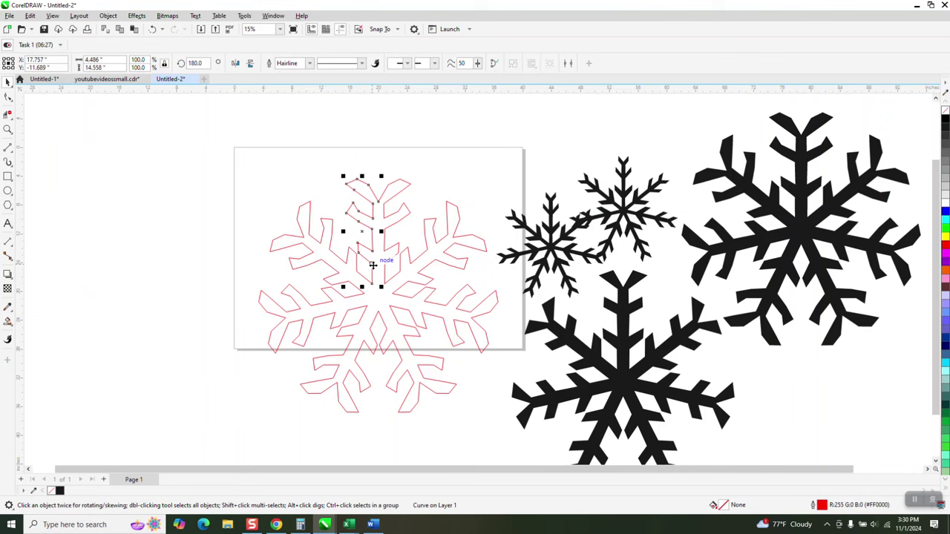
scroll(373, 264, down, 2)
drag(292, 192, 462, 405)
key(Delete)
drag(242, 341, 245, 335)
key(Delete)
drag(525, 330, 357, 256)
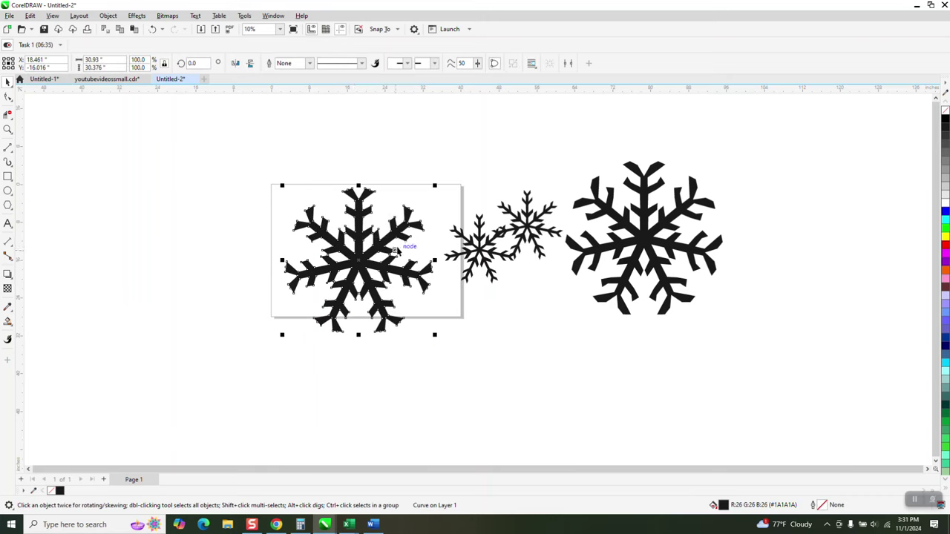
click(8, 129)
- Move the page snowflake to X 20, Y -14, remove its fill and give it a black outline
drag(336, 219, 386, 266)
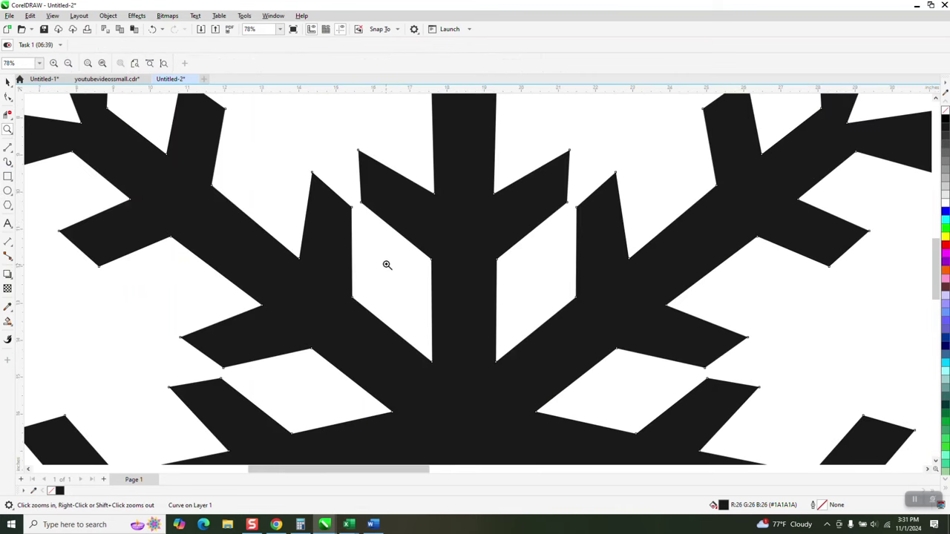
scroll(387, 265, down, 3)
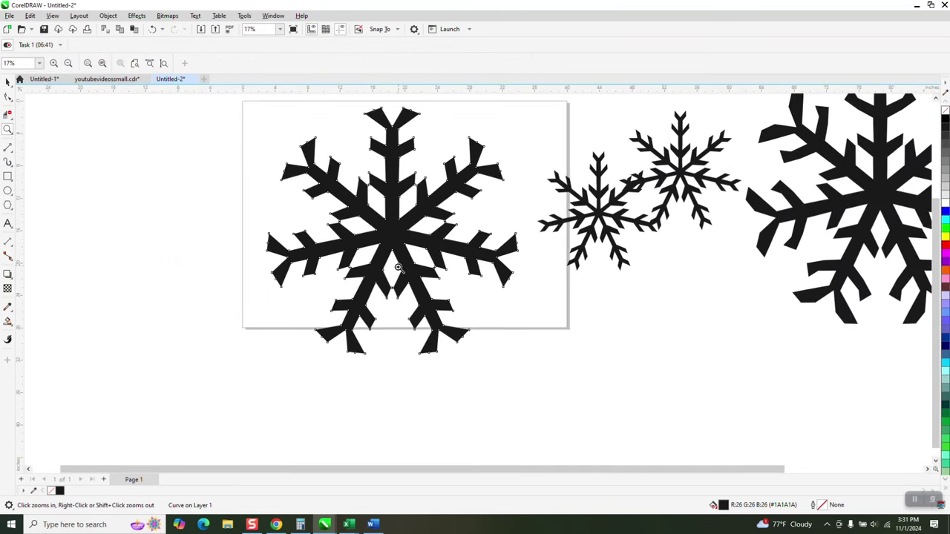
click(8, 81)
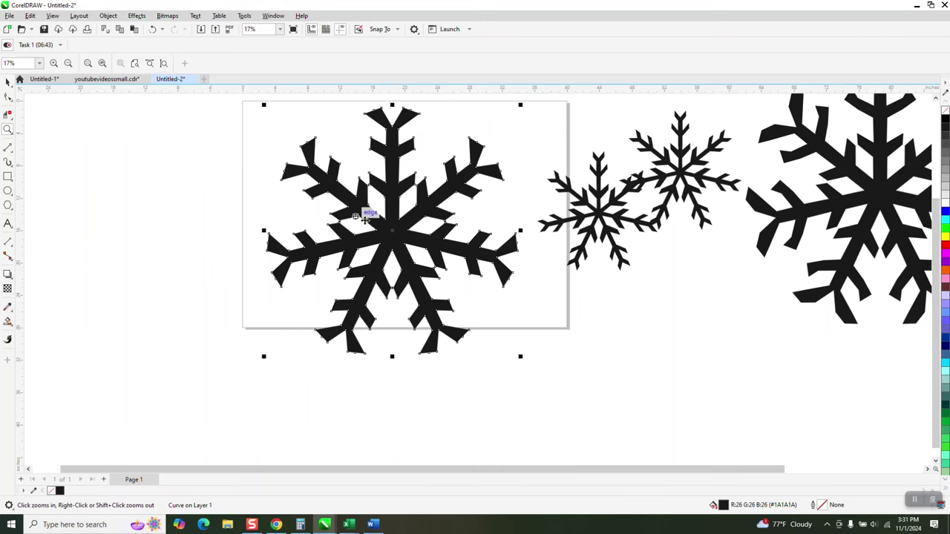
drag(375, 220, 388, 203)
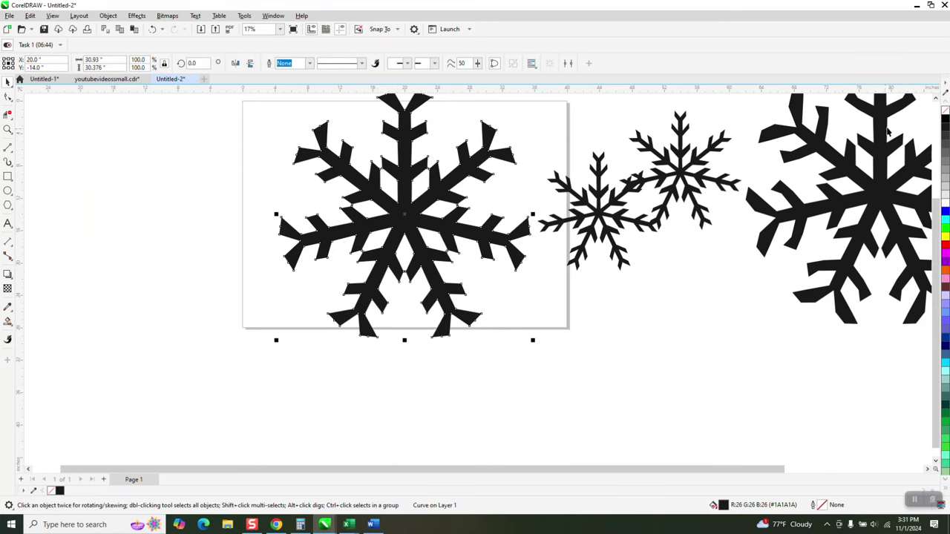
click(944, 111)
right_click(945, 120)
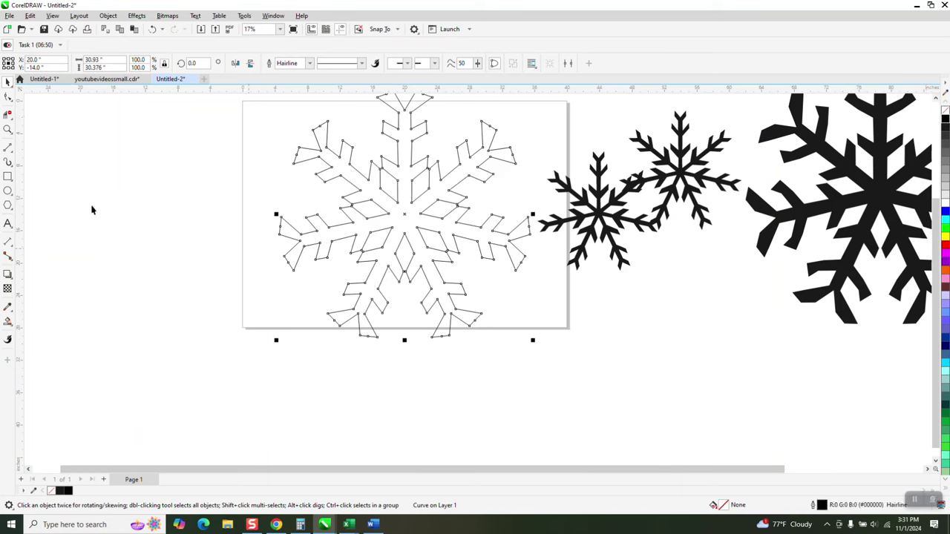
- Draw a circle and centre it on the page with P
click(8, 192)
drag(190, 194, 169, 238)
key(p)
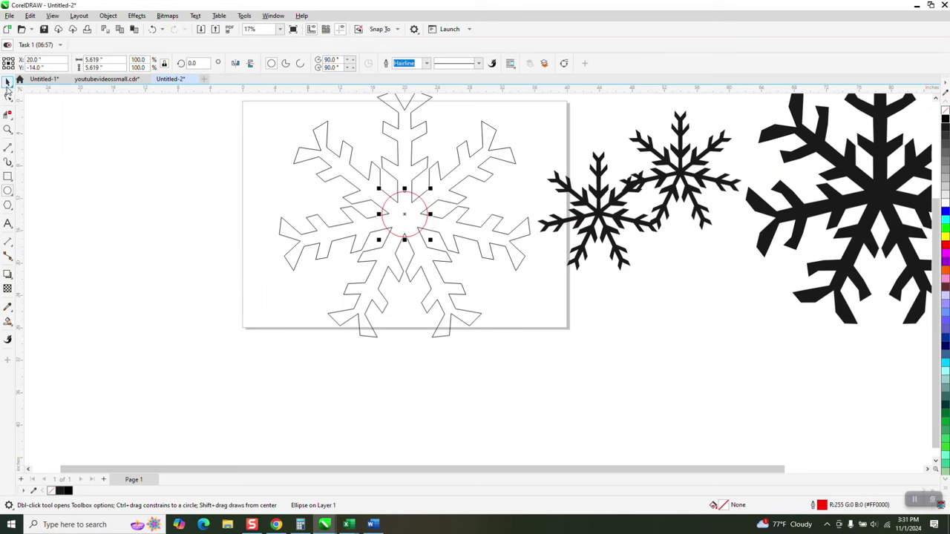
scroll(307, 321, down, 2)
- Select the snowflake outline and circle together and weld them into one shape
key(space)
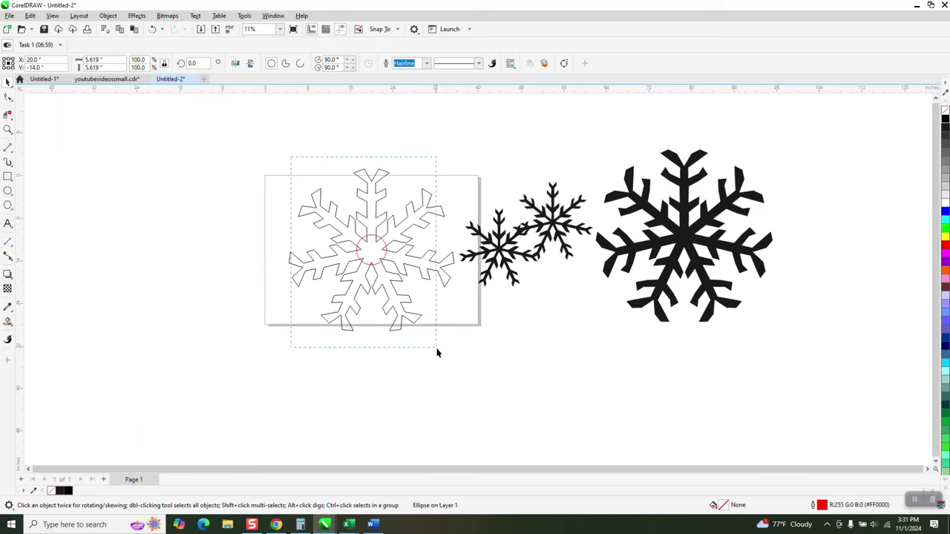
click(378, 182)
drag(255, 144, 490, 352)
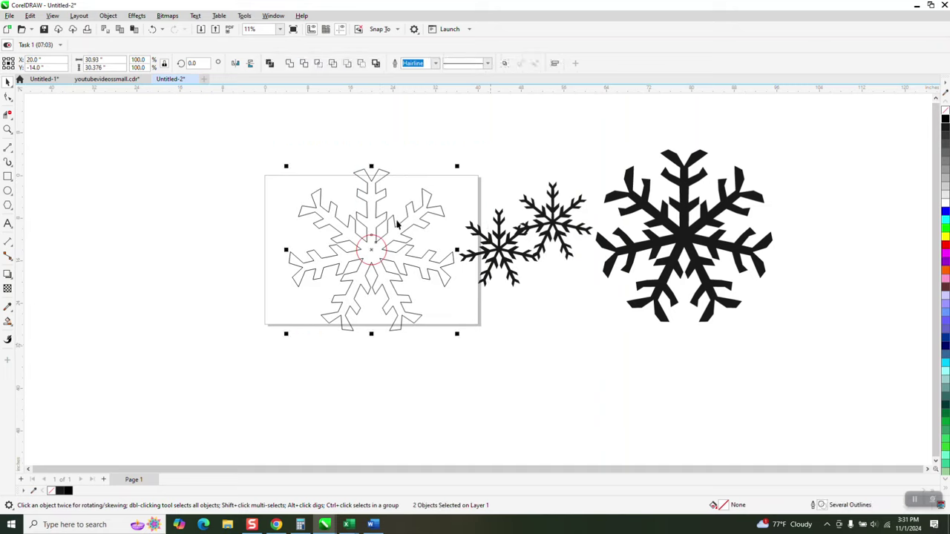
click(290, 64)
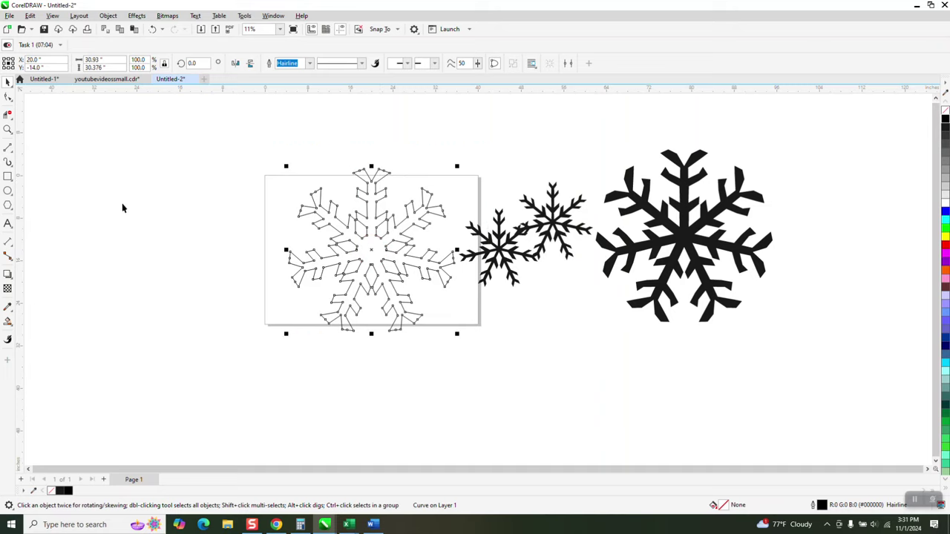
- Zoom onto the welded snowflake's centre and Smart Fill it solid black, round centre included
click(7, 129)
click(427, 306)
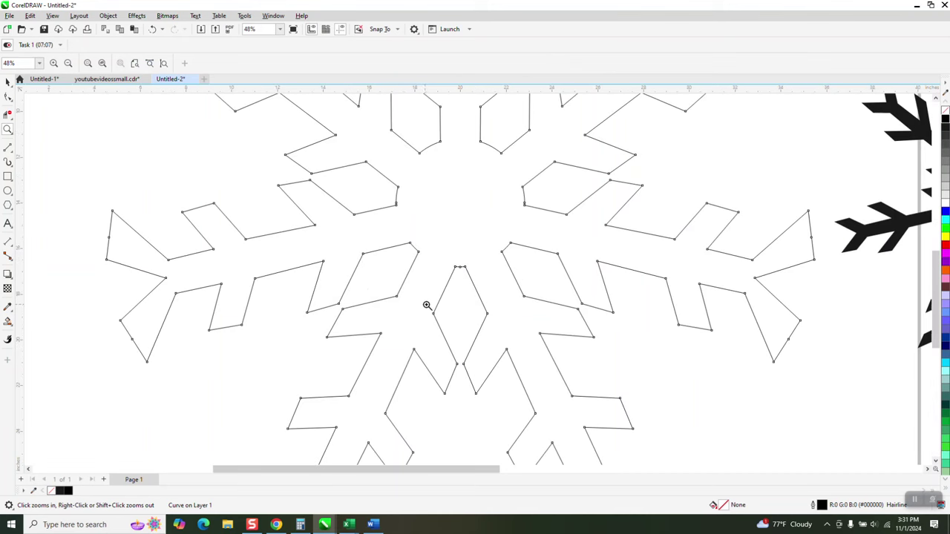
click(8, 322)
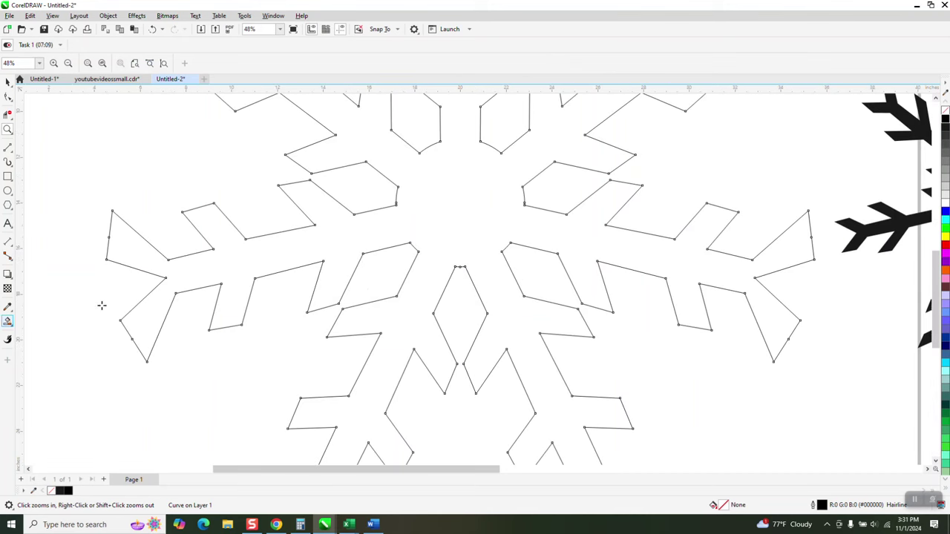
click(475, 195)
scroll(228, 253, down, 2)
scroll(229, 253, down, 1)
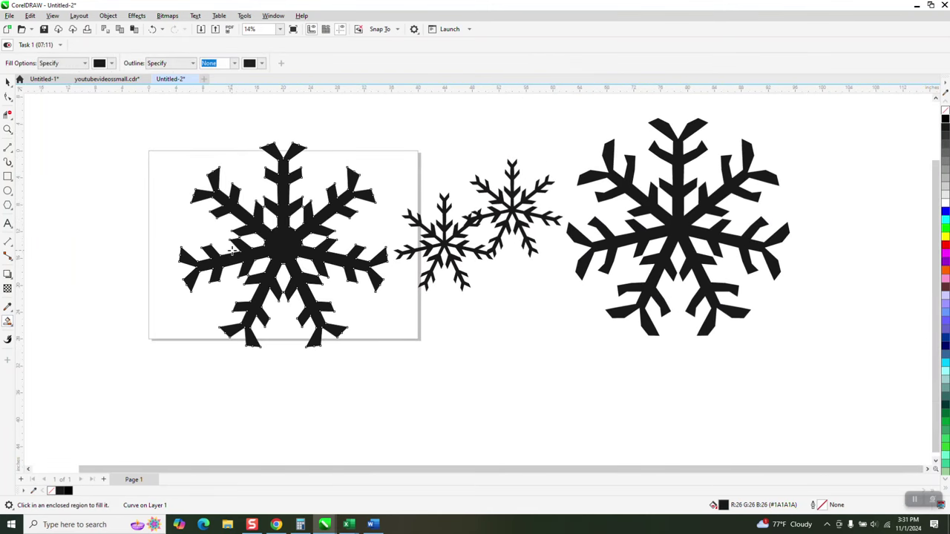